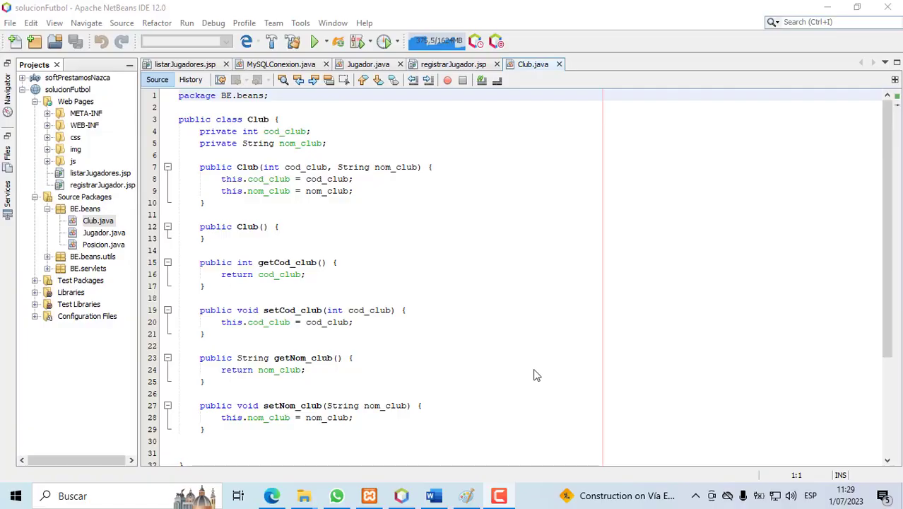
- Bring Edge forward showing phpMyAdmin's tb_jugador table with three players
left_click(272, 494)
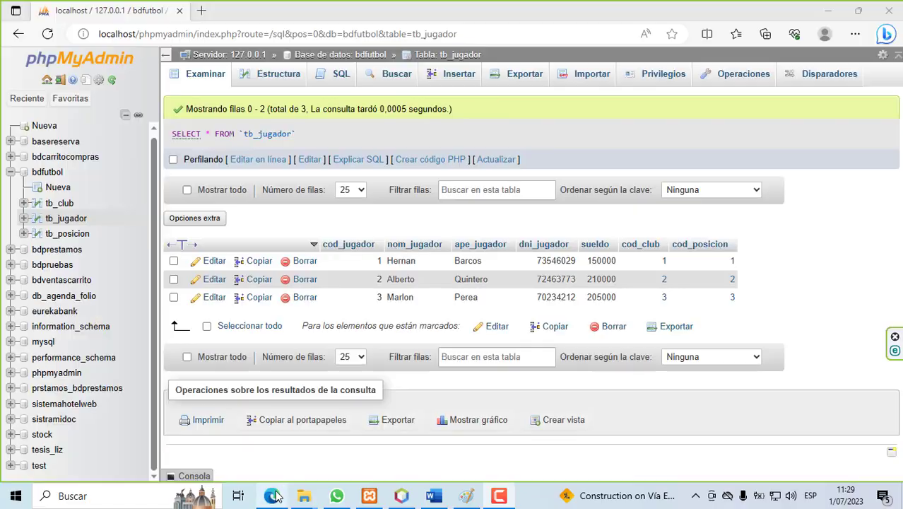
- Review bdfutbol's tb_club, tb_jugador and tb_posicion tables, then return to the NetBeans project
left_click(46, 172)
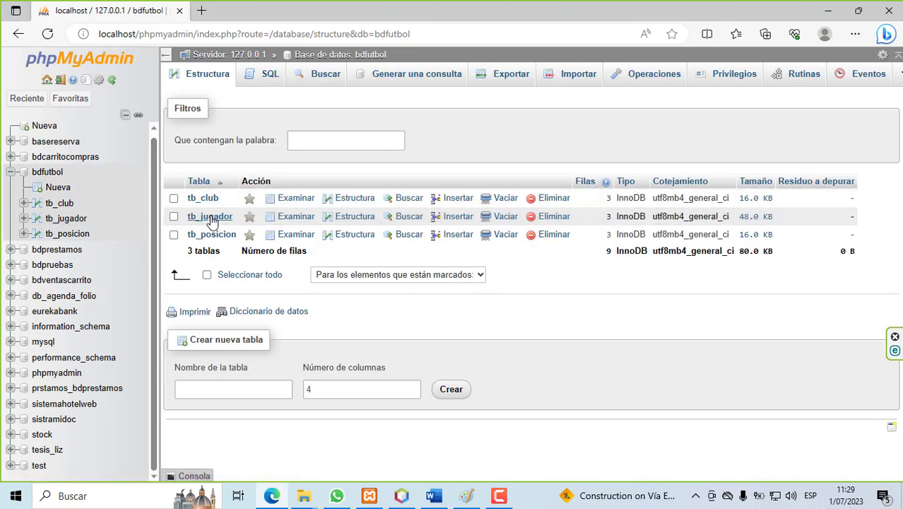
left_click(61, 205)
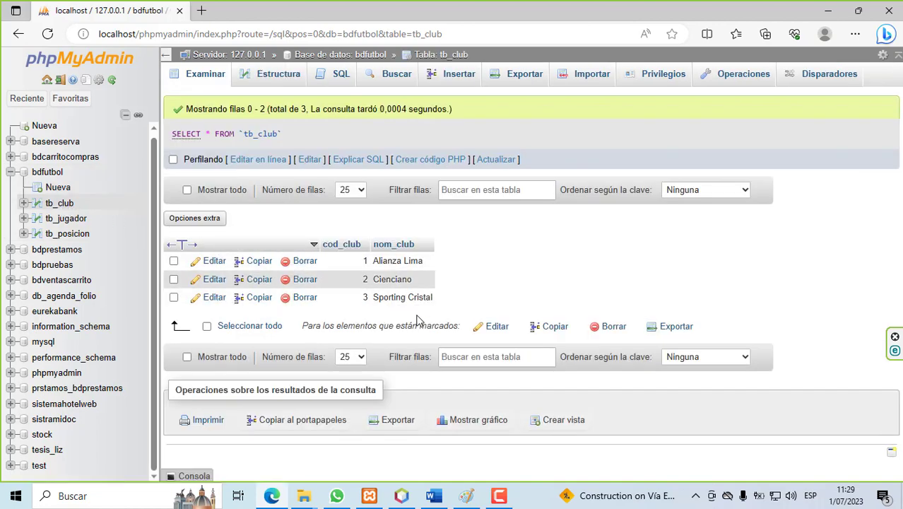
left_click(76, 221)
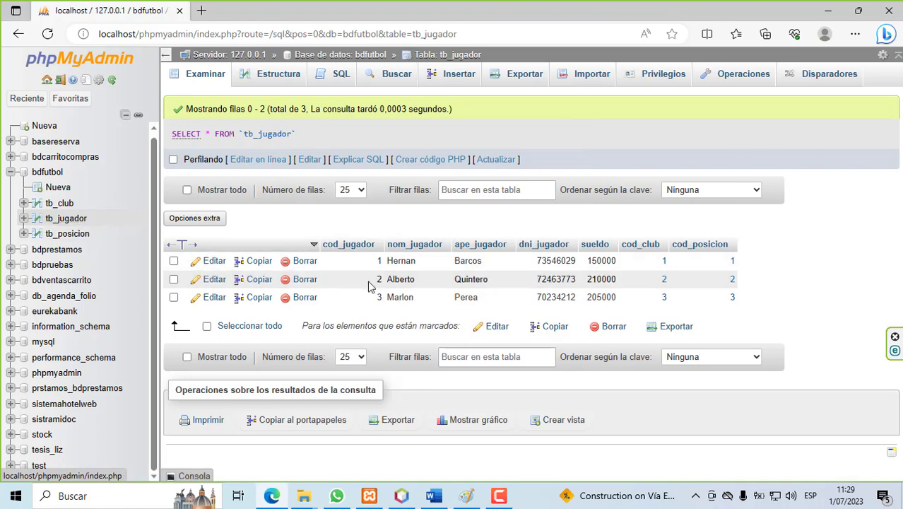
left_click(83, 234)
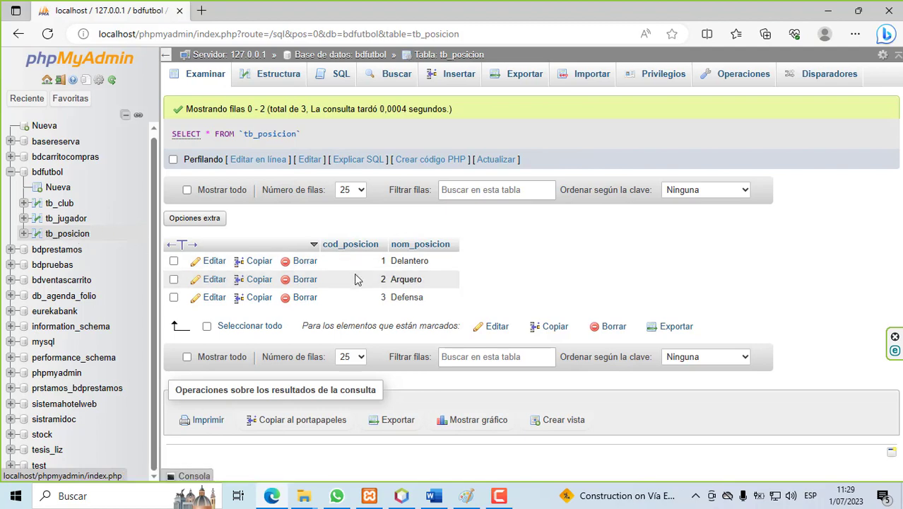
left_click(62, 221)
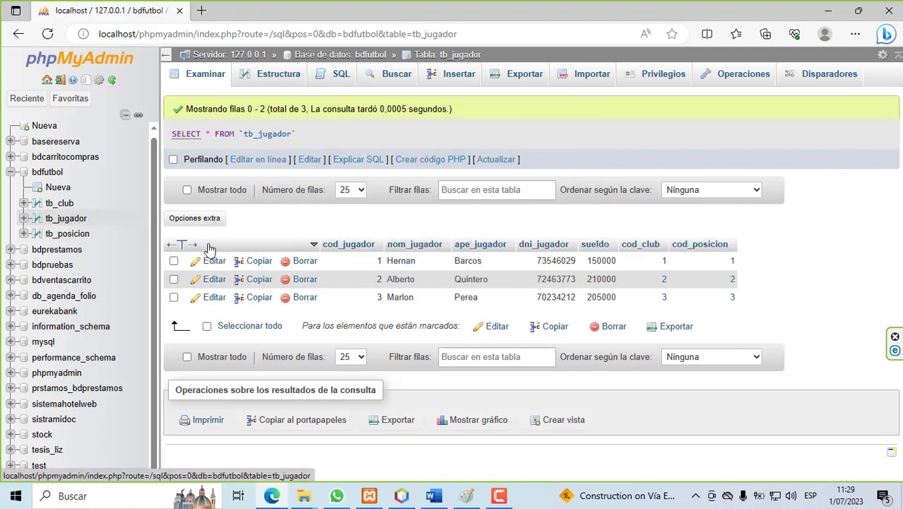
left_click(402, 495)
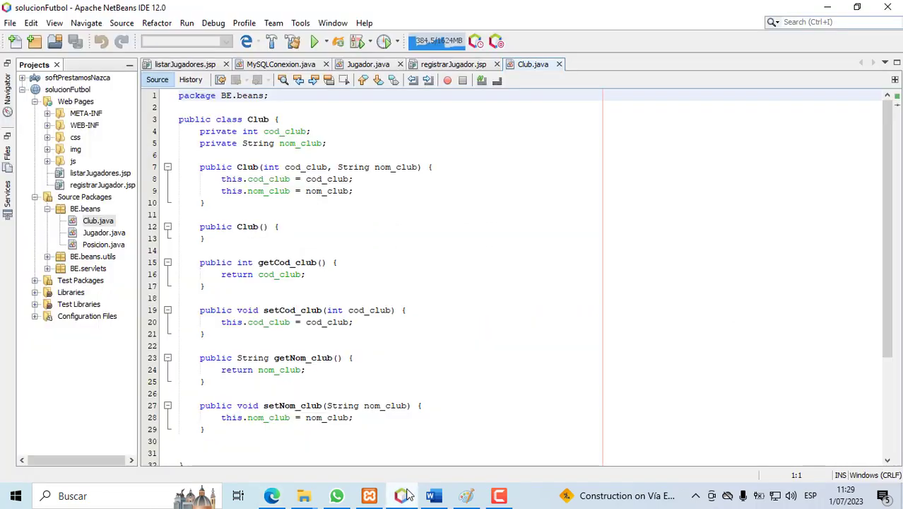
- Run solucionFutbol and inspect the Club and Posicion options on the empty player form
left_click(313, 41)
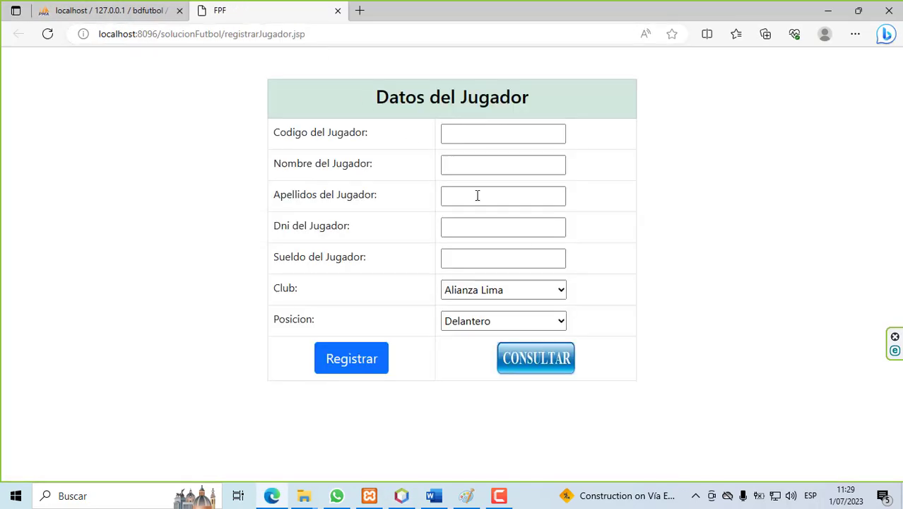
left_click(564, 289)
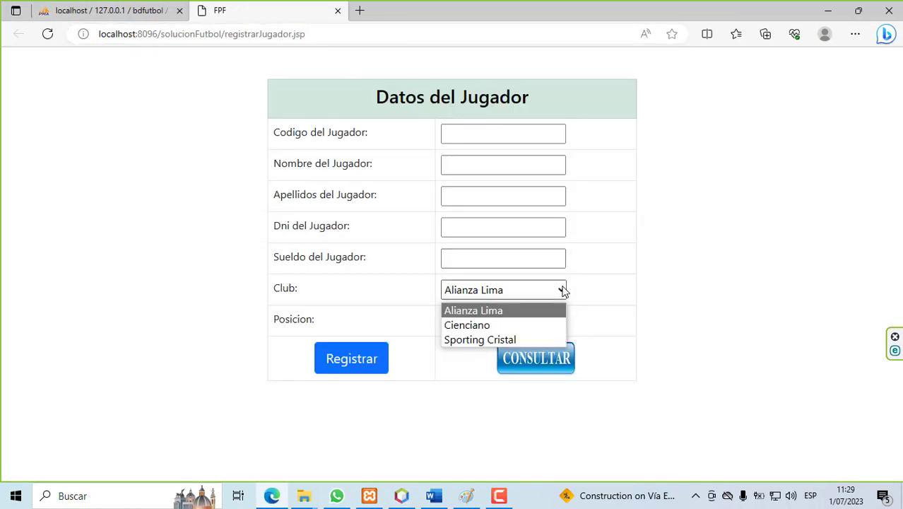
left_click(564, 290)
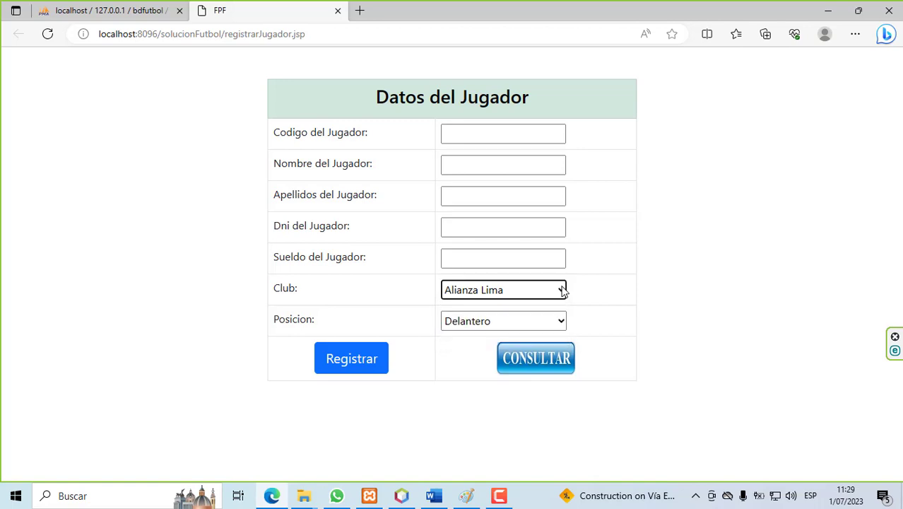
left_click(564, 322)
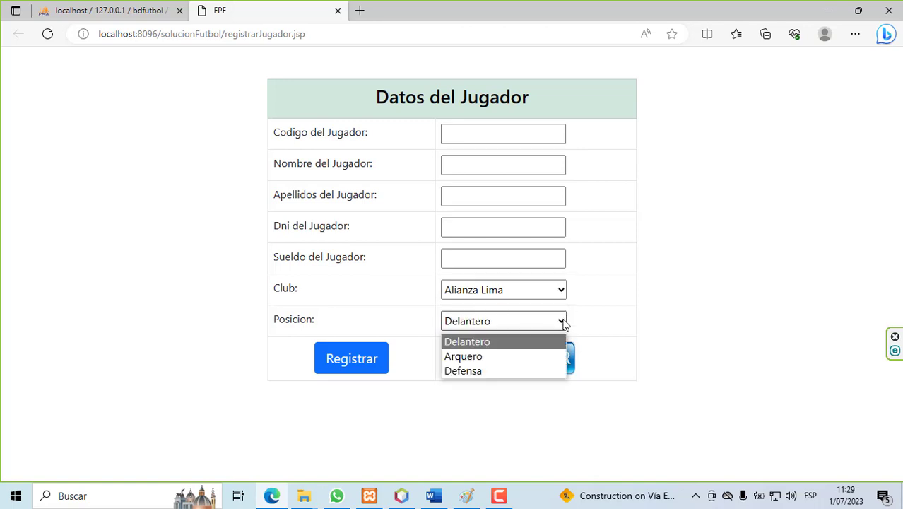
left_click(564, 322)
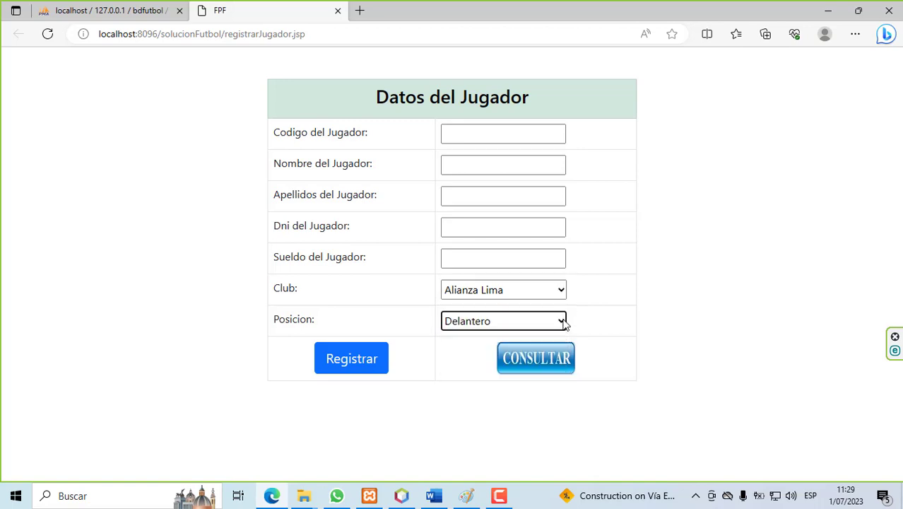
left_click(543, 358)
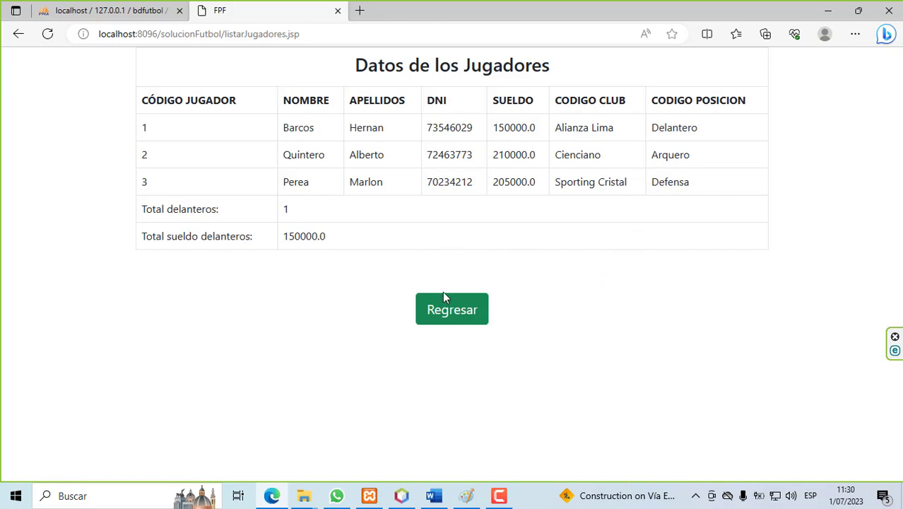
left_click(450, 318)
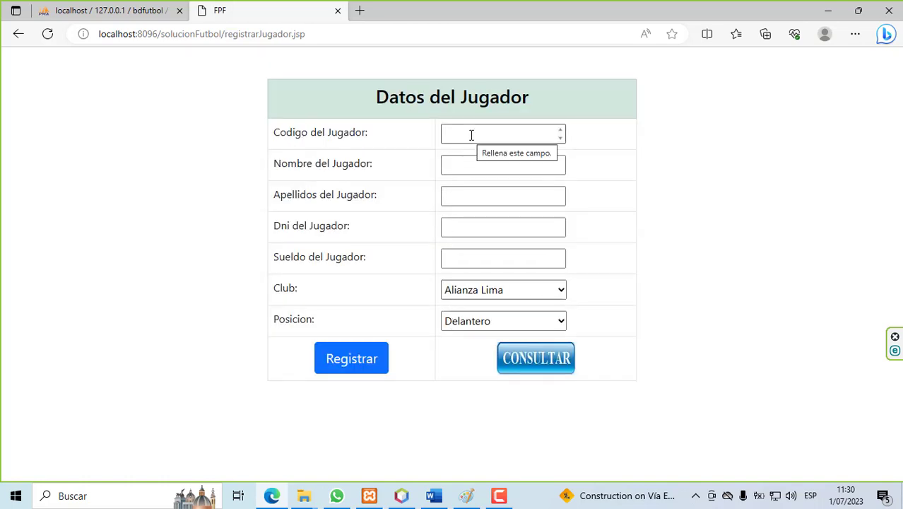
- Enter code 5, the player's first name, surname, DNI and salary 12000
left_click(472, 135)
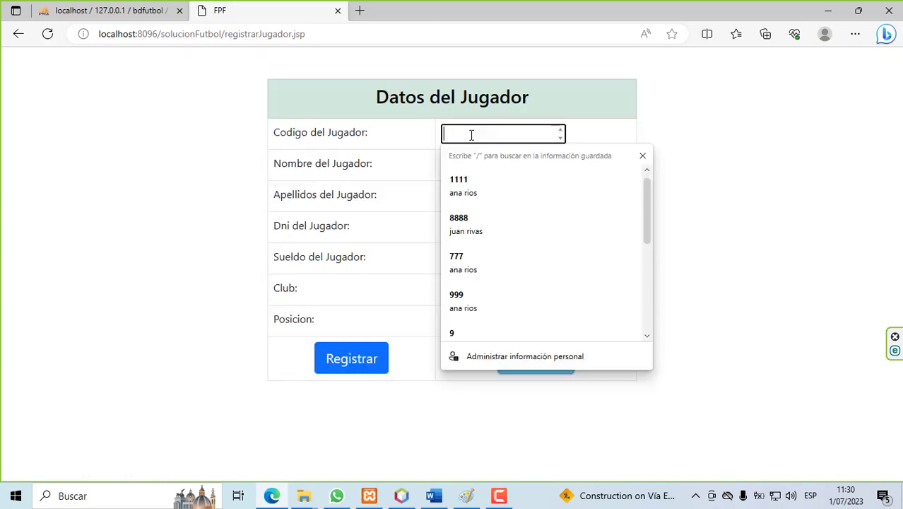
type("5")
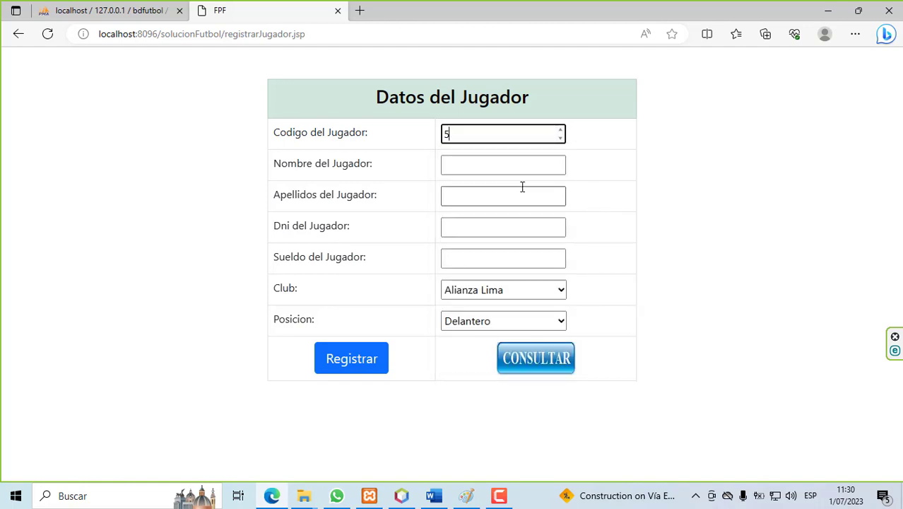
left_click(477, 168)
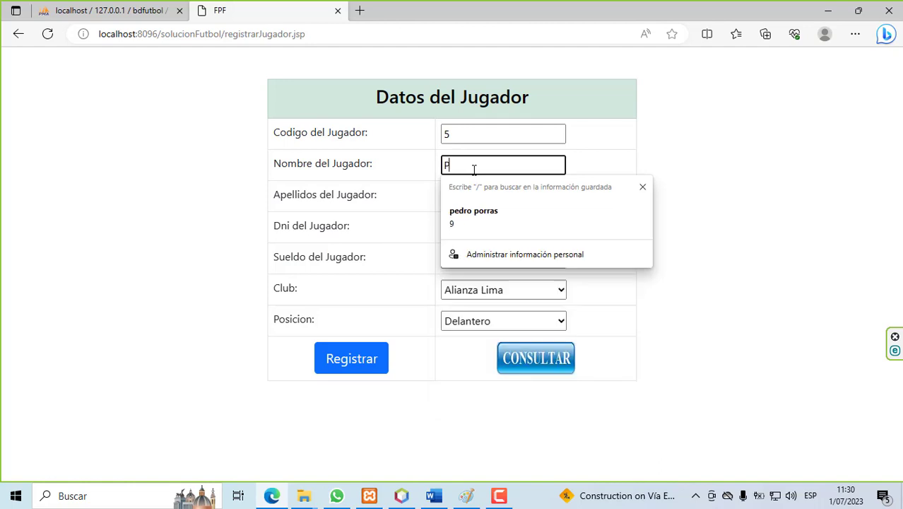
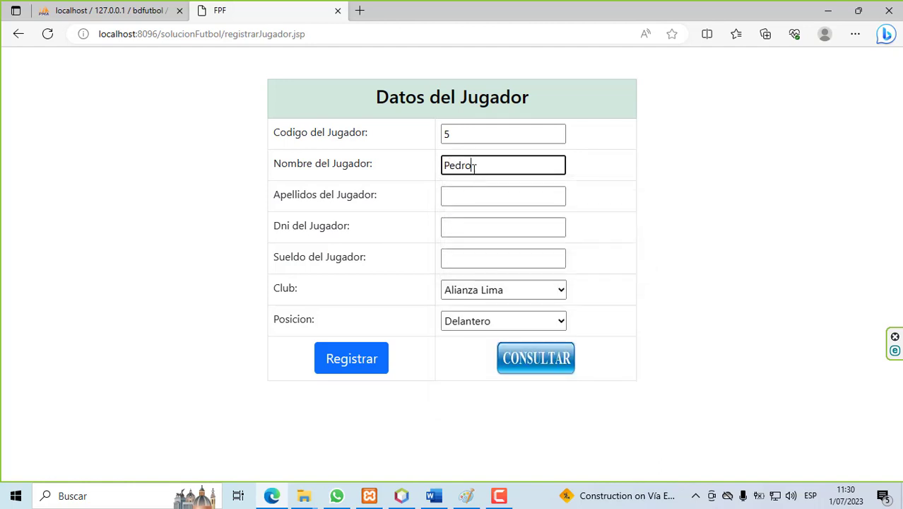
left_click(482, 198)
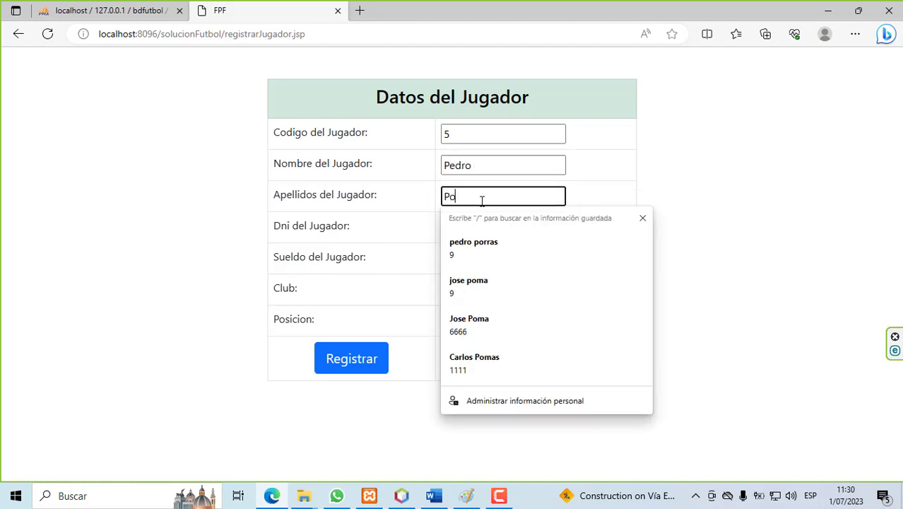
key("Escape")
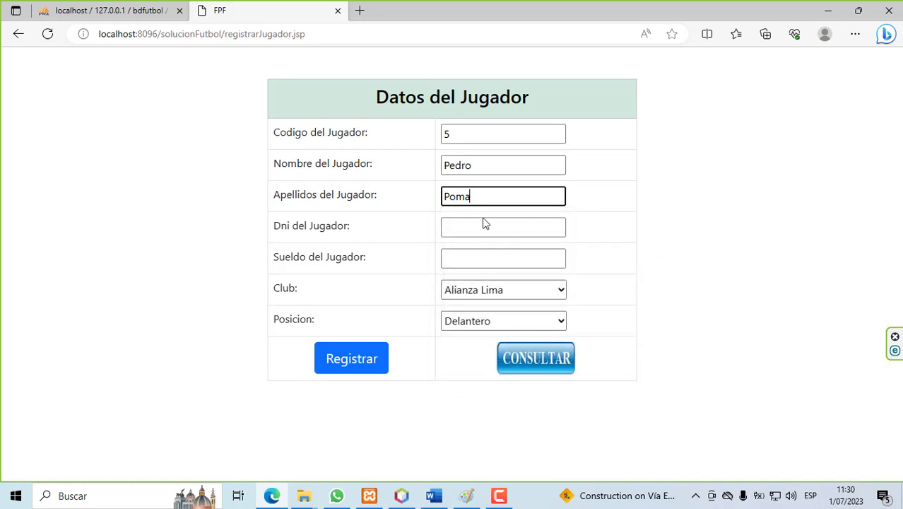
left_click(483, 227)
type("123")
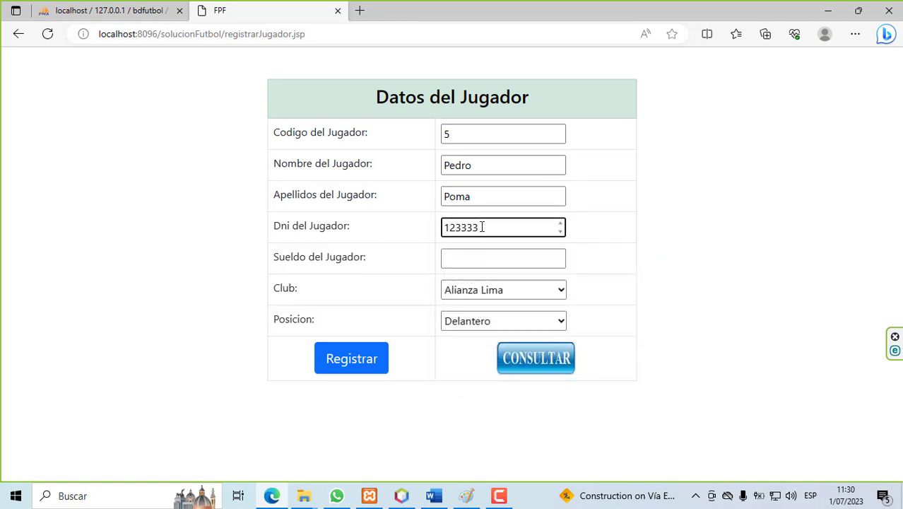
type("333")
type("4")
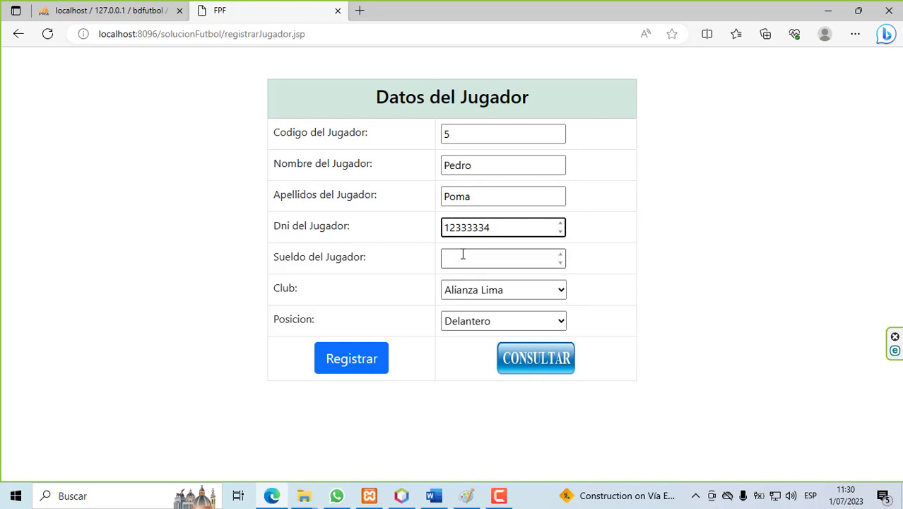
left_click(463, 255)
type("12")
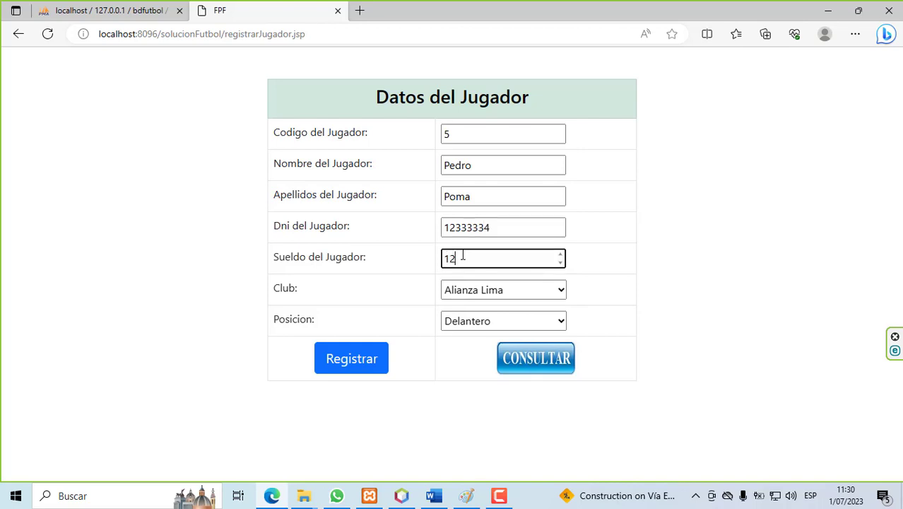
type("000")
- Set the player's club to Cienciano and position to Arquero
left_click(482, 295)
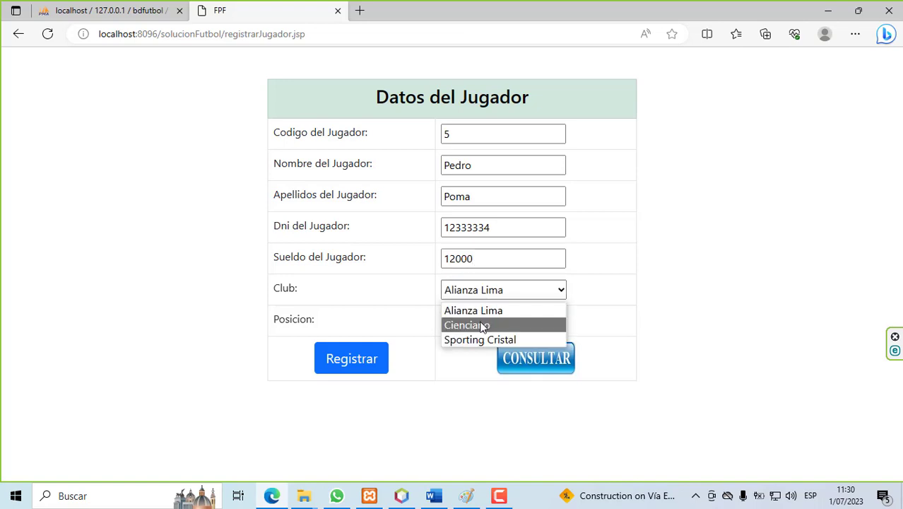
left_click(482, 326)
left_click(481, 326)
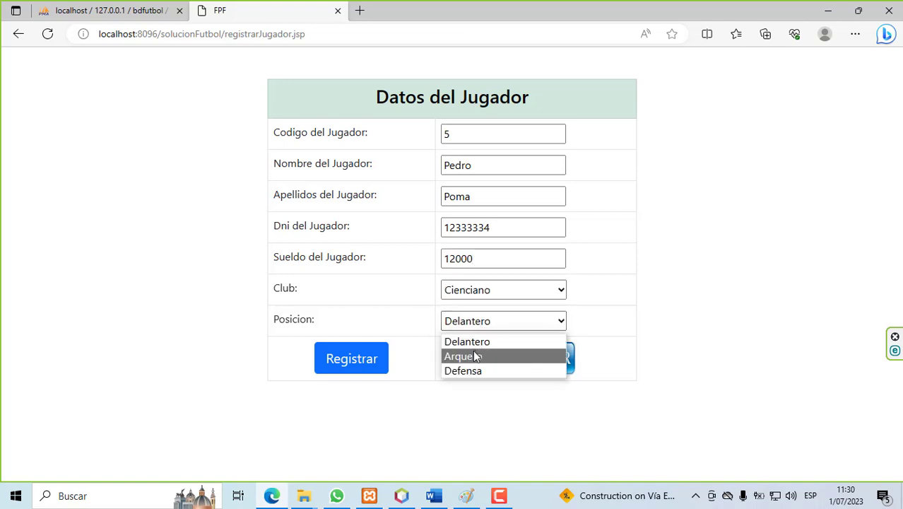
left_click(474, 353)
- Register player 5, confirm the save, check the four-player list, and return to the form
left_click(371, 363)
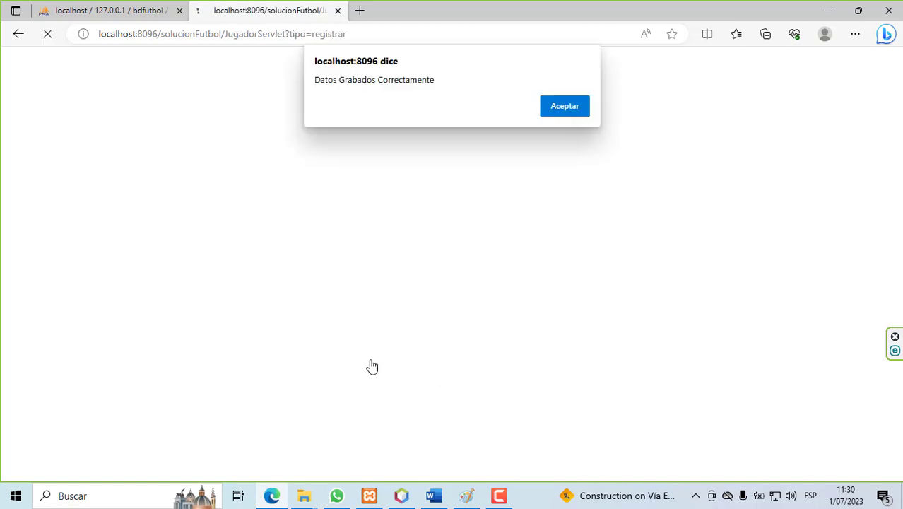
left_click(551, 113)
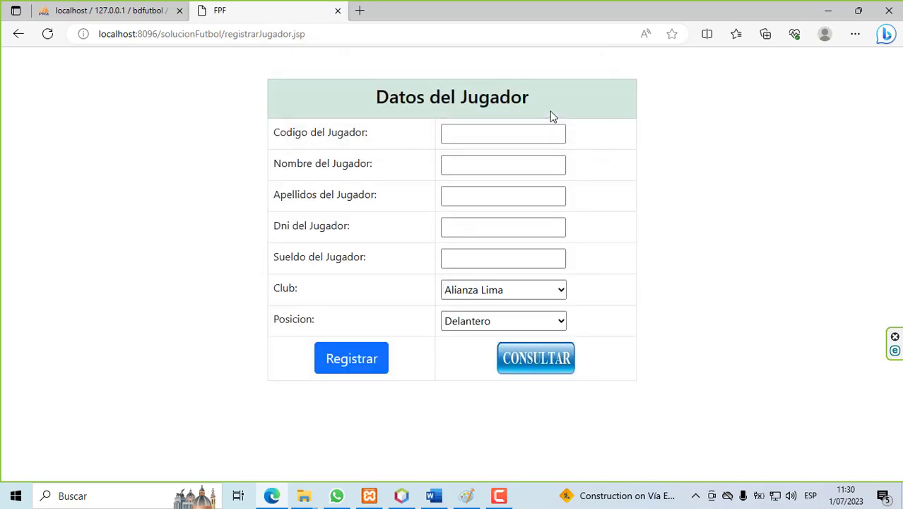
left_click(526, 360)
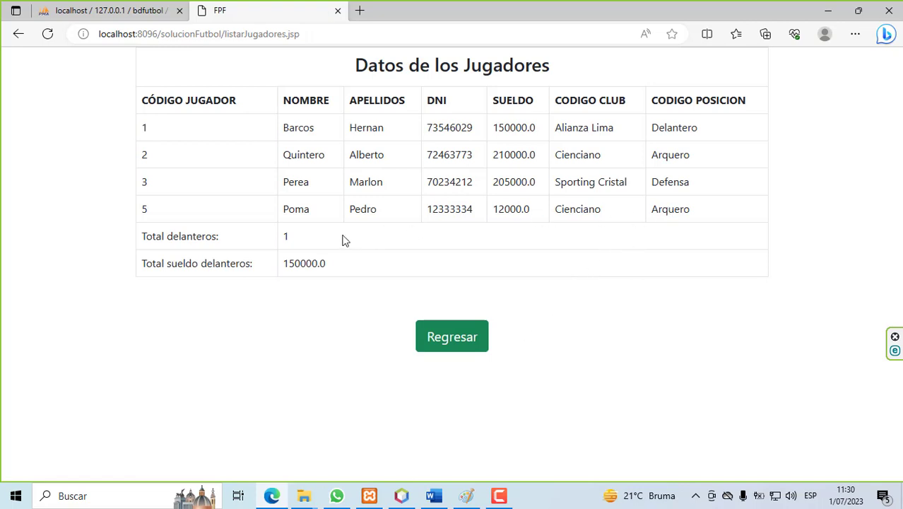
left_click(435, 334)
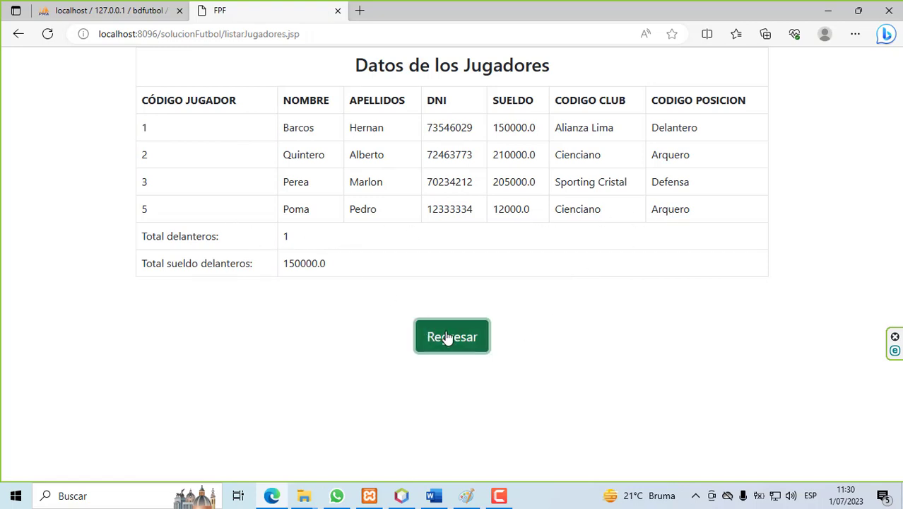
- Enter code 7, the player's name, surname, DNI, salary 20000 and club Sporting Cristal
left_click(481, 136)
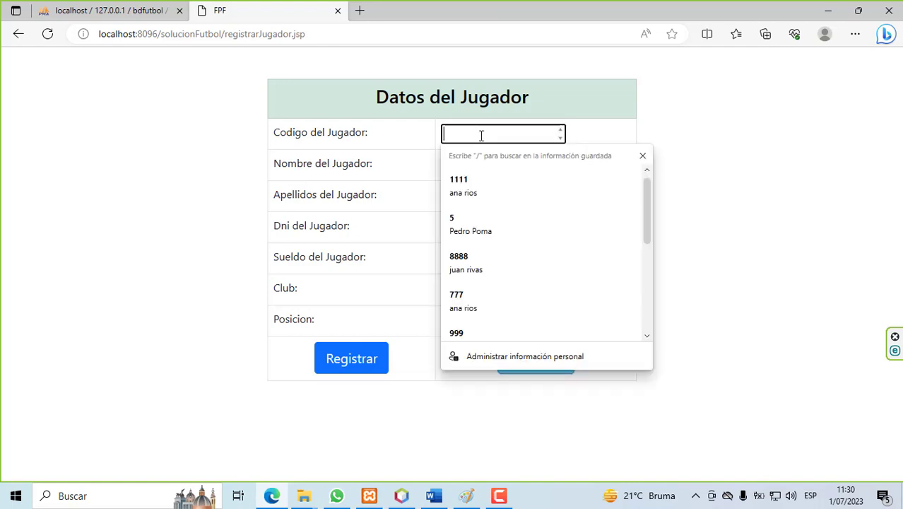
type("7")
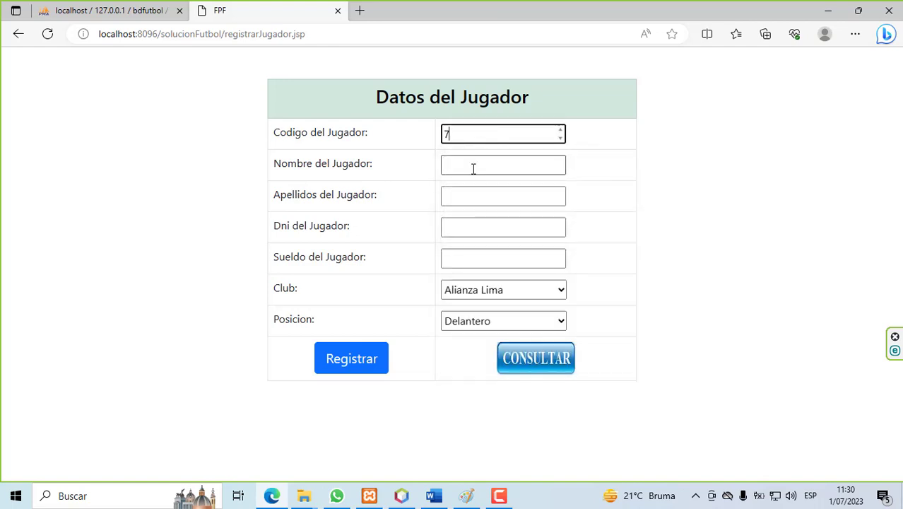
left_click(472, 168)
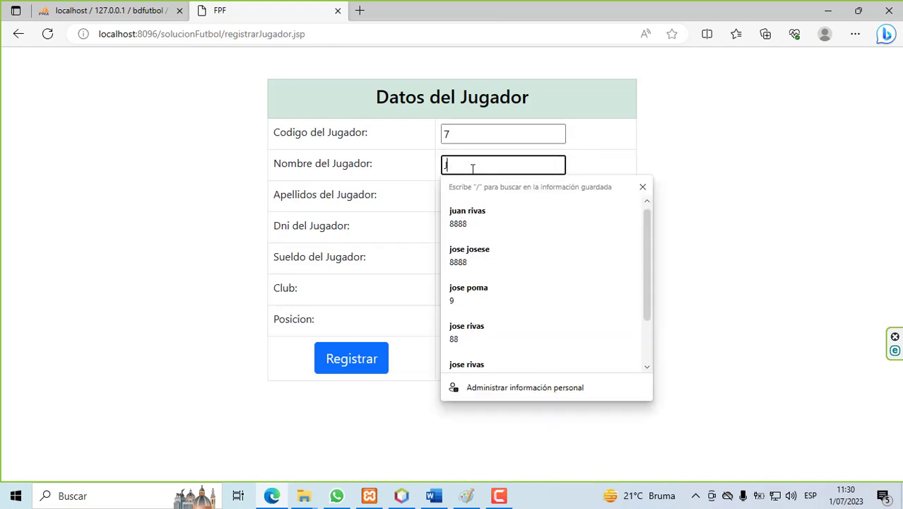
left_click(483, 197)
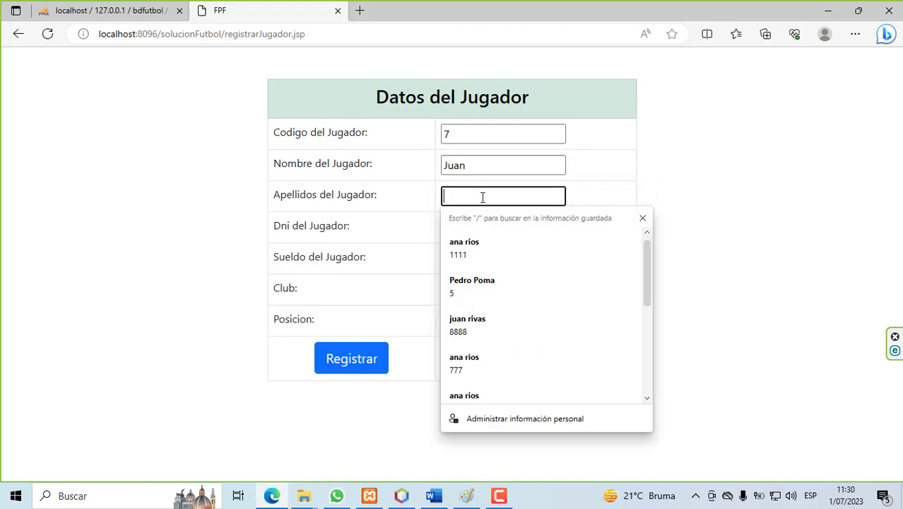
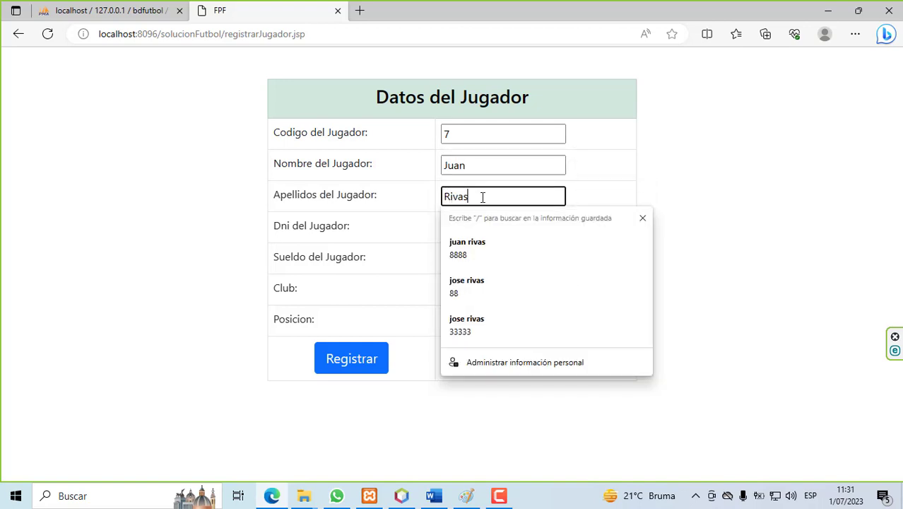
left_click(480, 227)
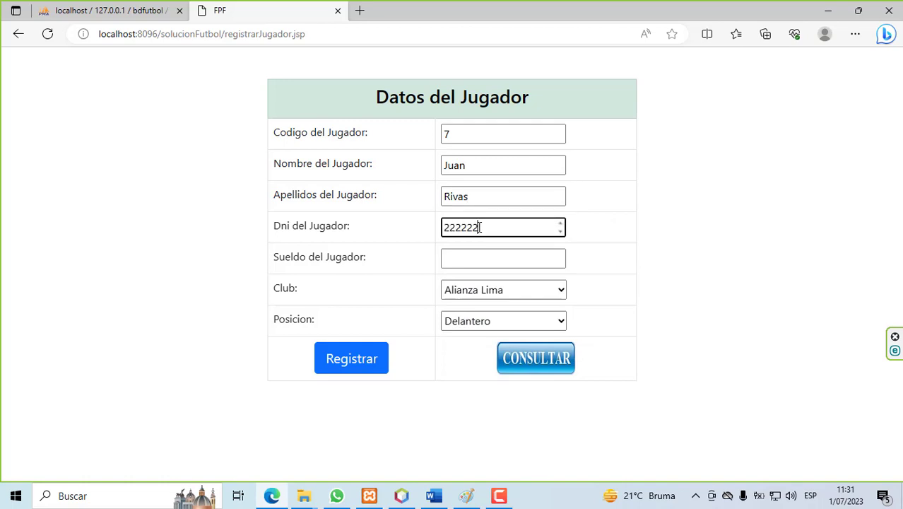
left_click(467, 260)
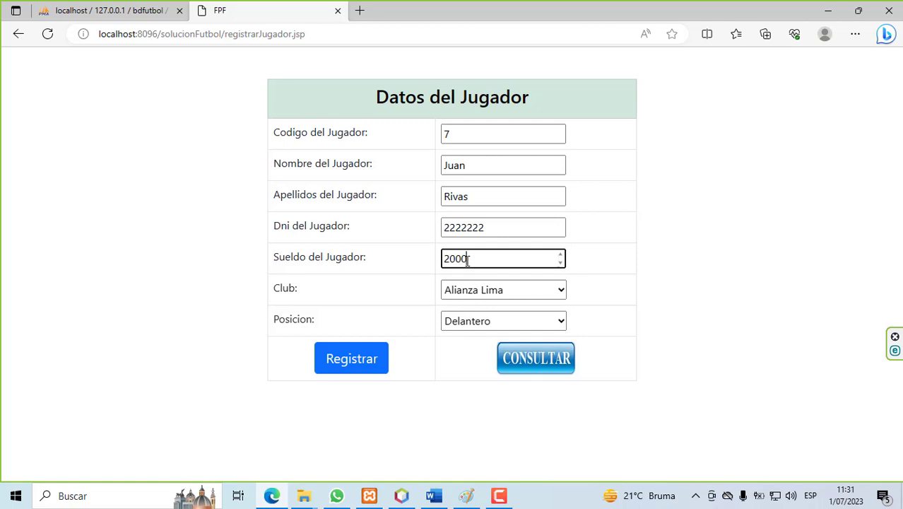
left_click(470, 291)
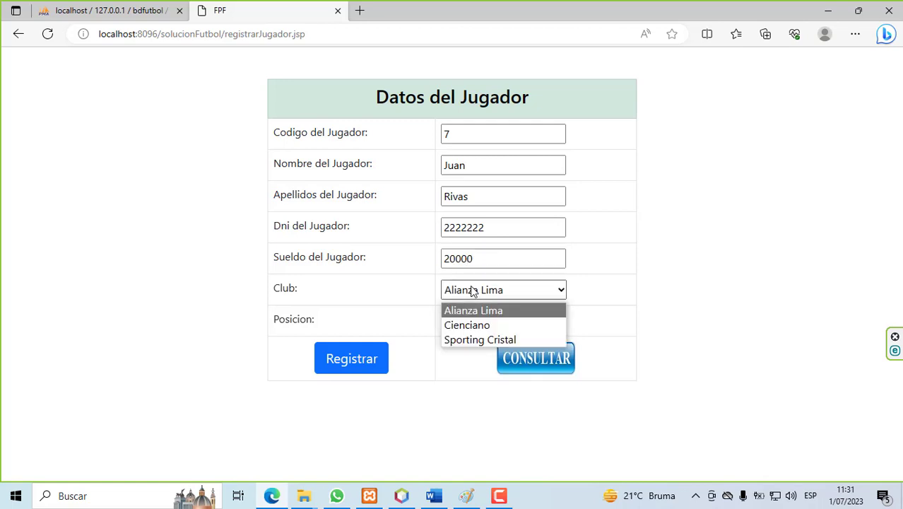
left_click(470, 340)
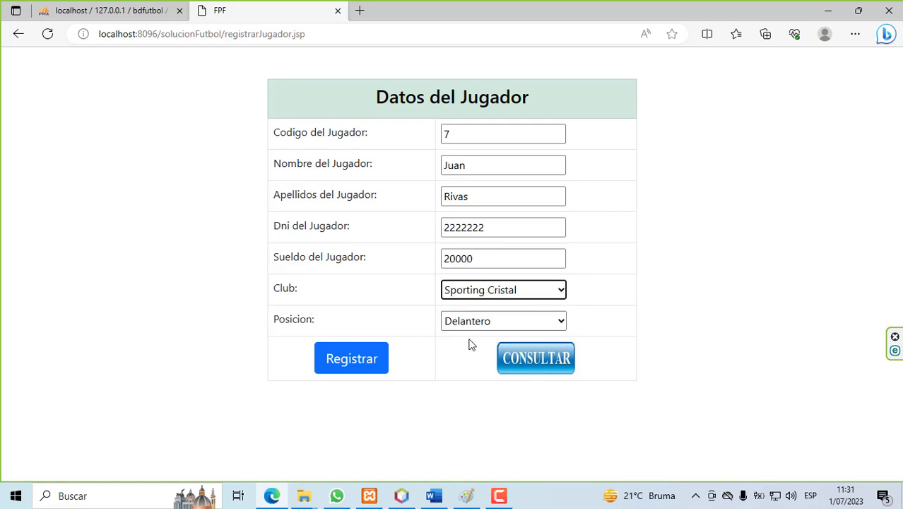
- Register player 7, confirm the save, check the list, and return to the form
left_click(359, 360)
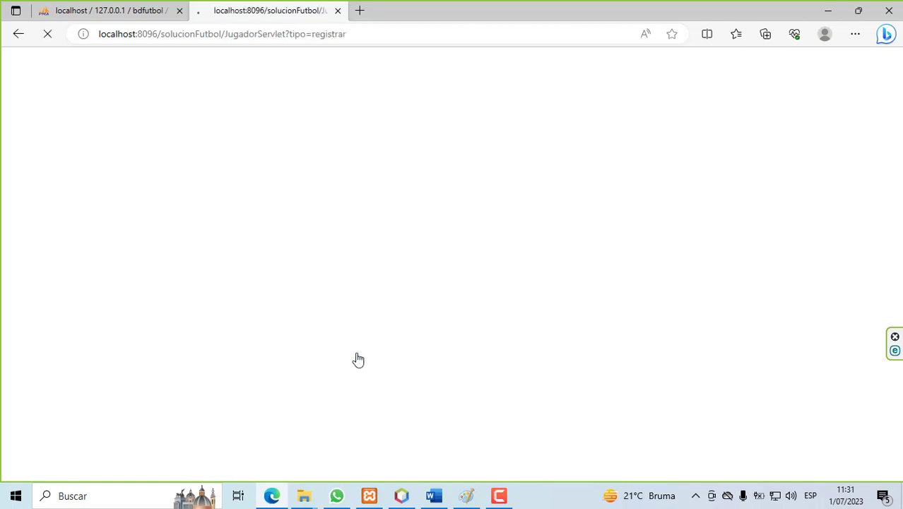
left_click(554, 115)
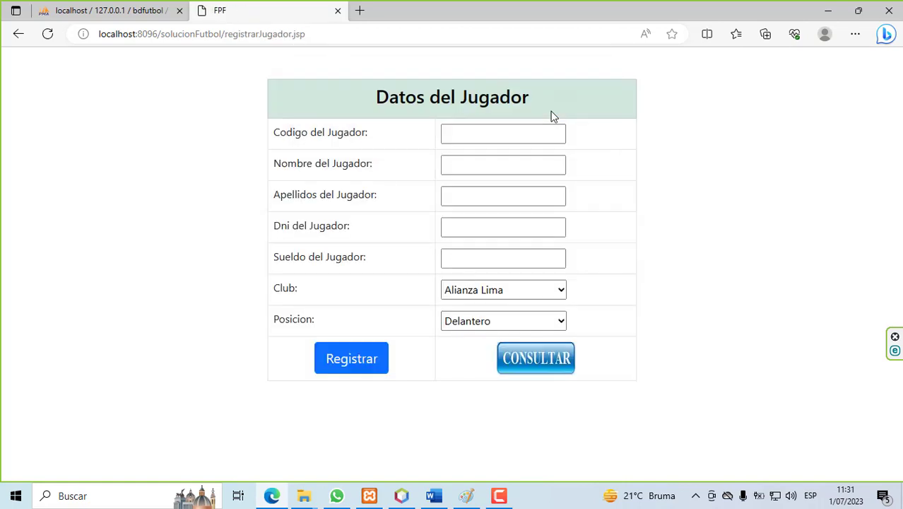
left_click(536, 359)
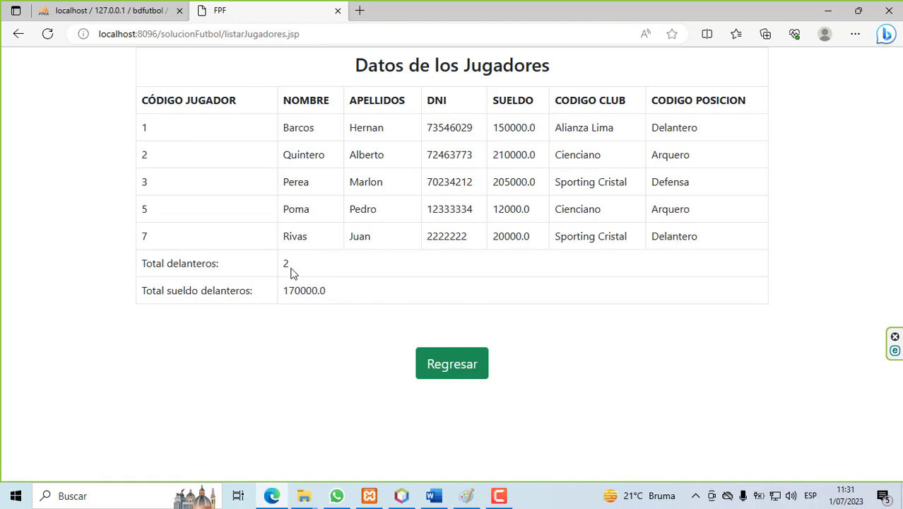
left_click(456, 366)
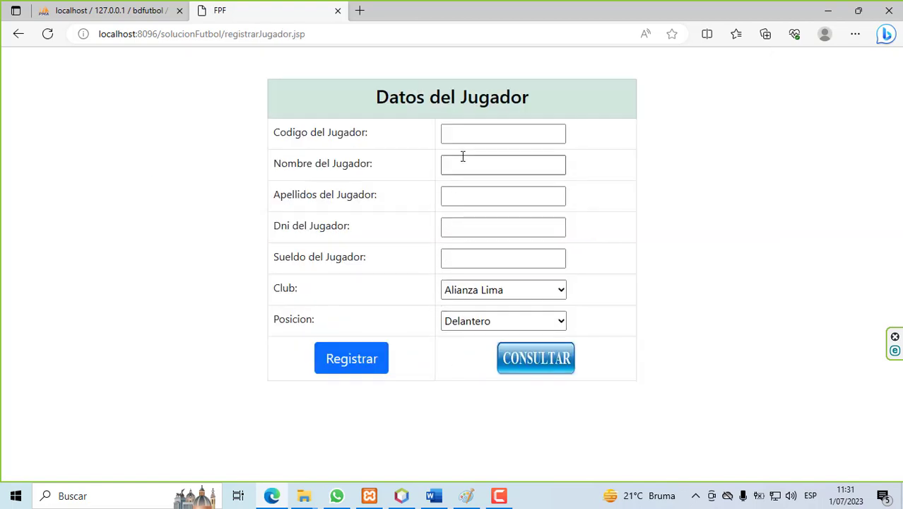
- Enter code 8, the player's name, surname, DNI and salary 12000
left_click(464, 136)
type("8")
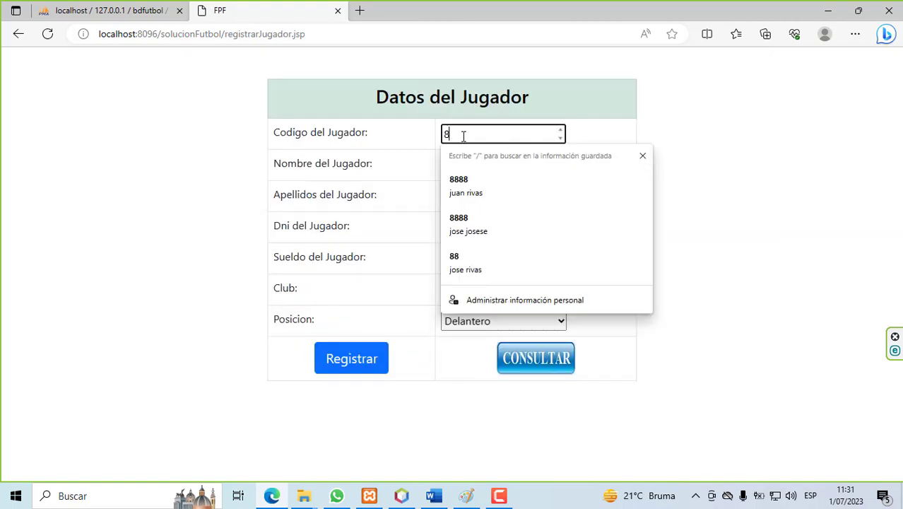
left_click(467, 159)
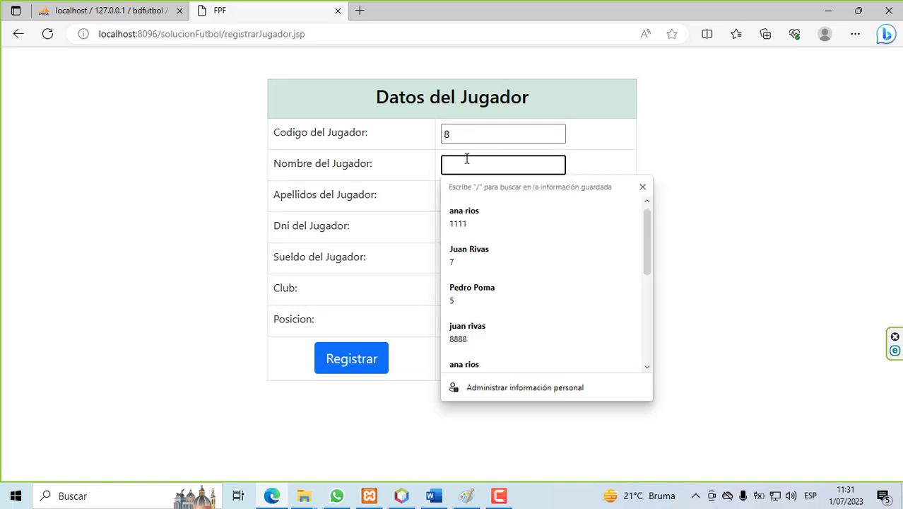
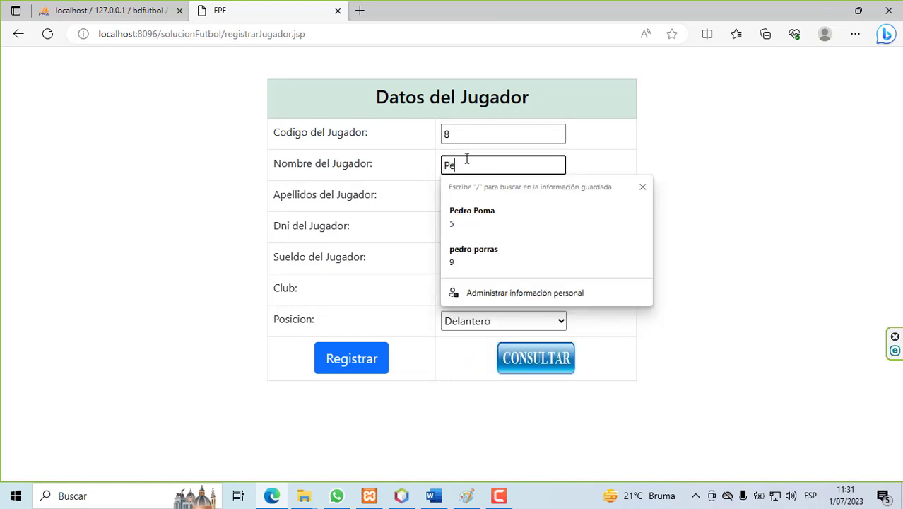
left_click(476, 191)
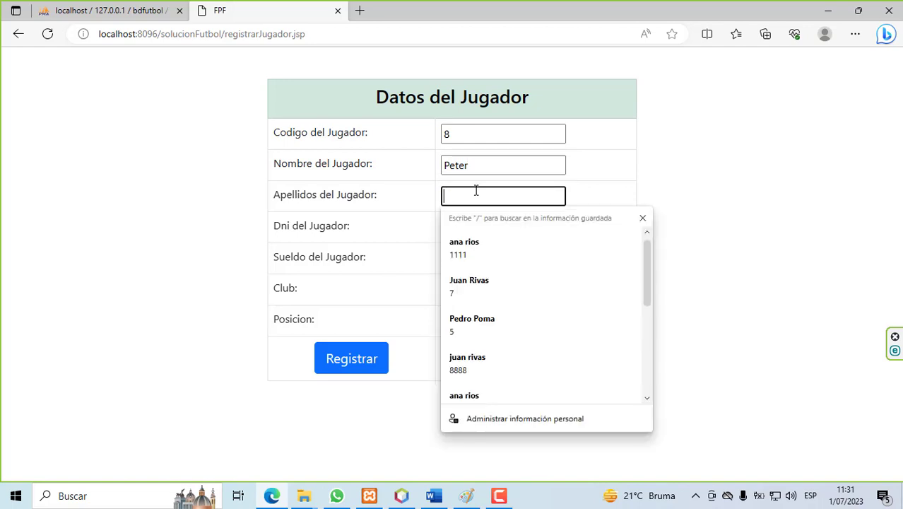
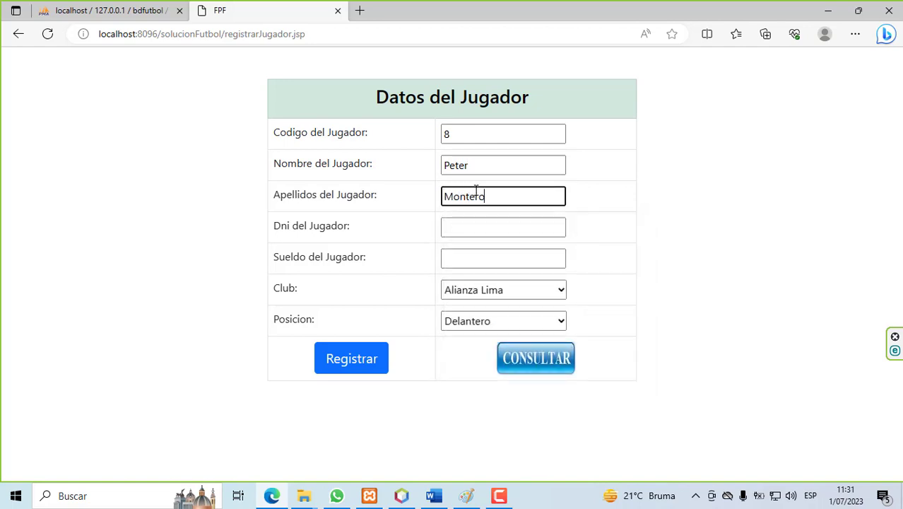
left_click(480, 226)
type("4")
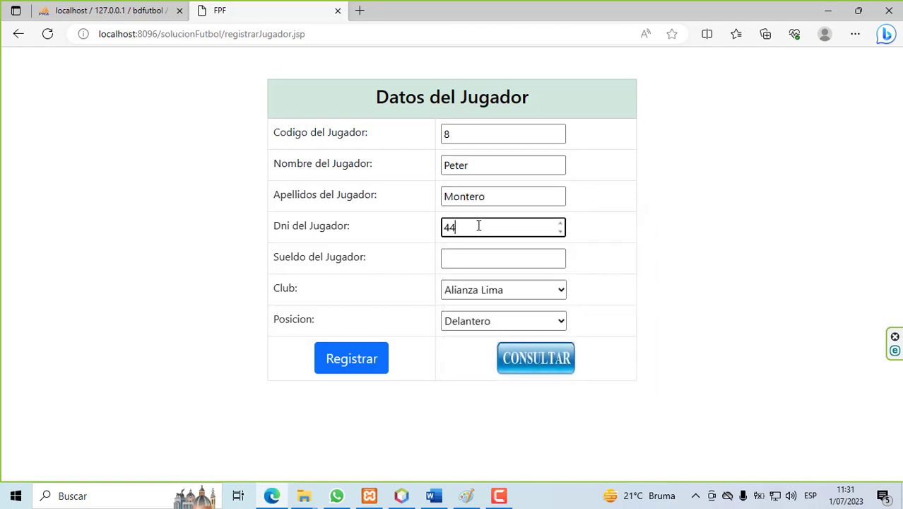
type("44444")
left_click(467, 252)
type("12000")
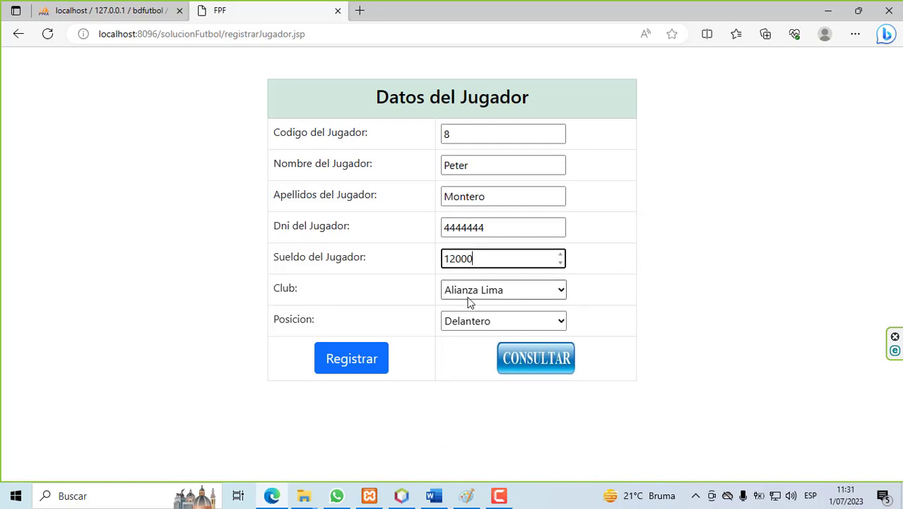
- Keep Alianza Lima and Delantero, register player 8, and view the players list
left_click(472, 296)
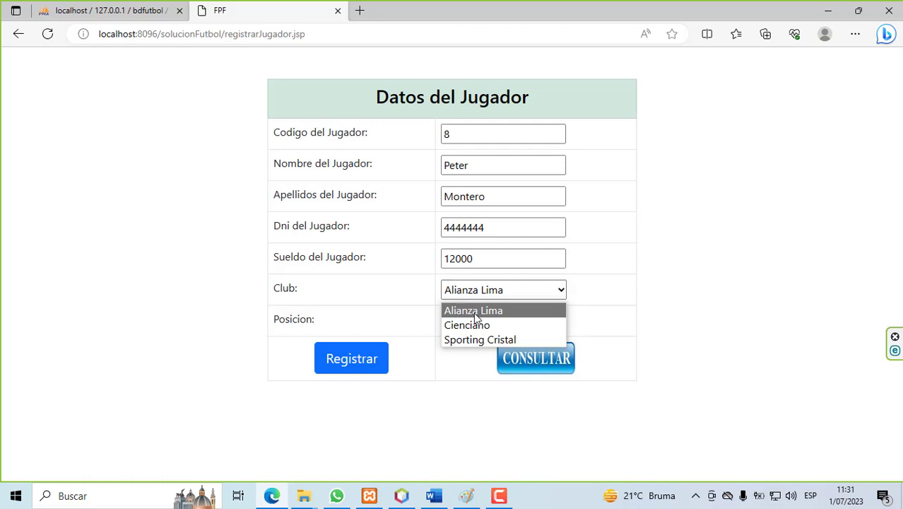
left_click(476, 316)
left_click(479, 324)
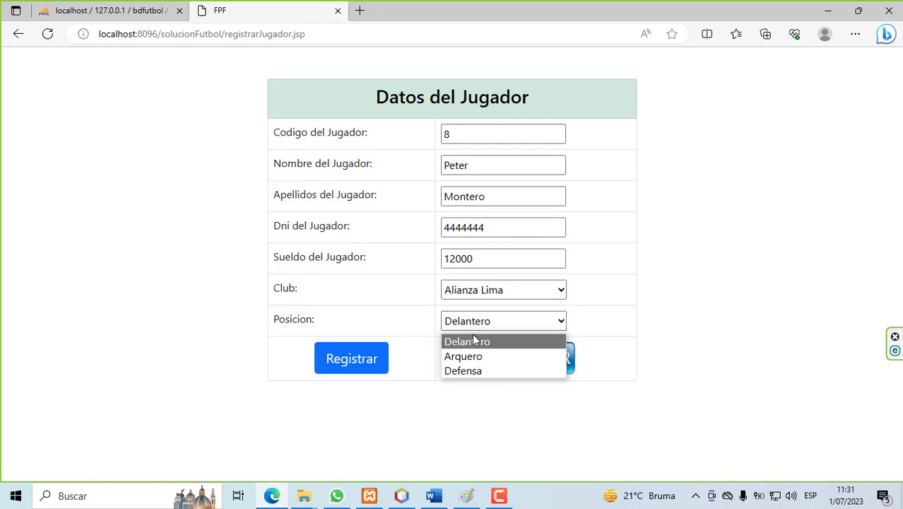
left_click(435, 352)
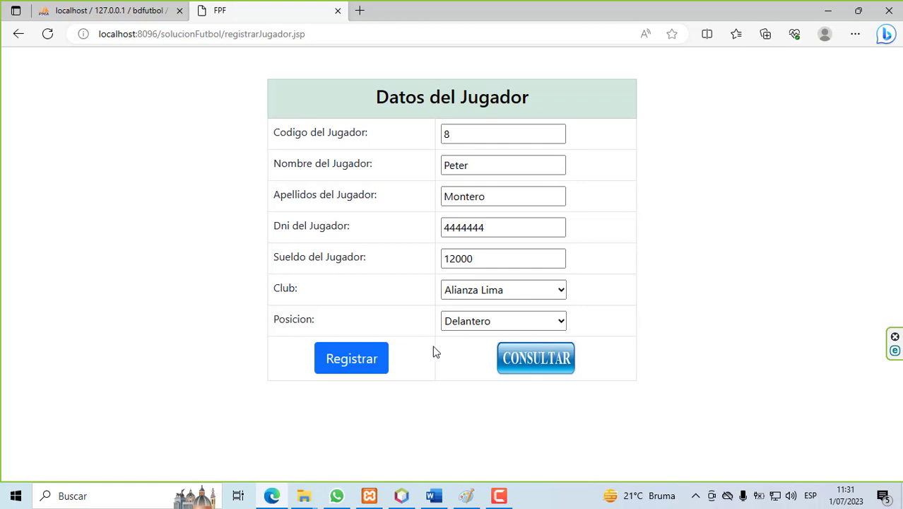
left_click(356, 359)
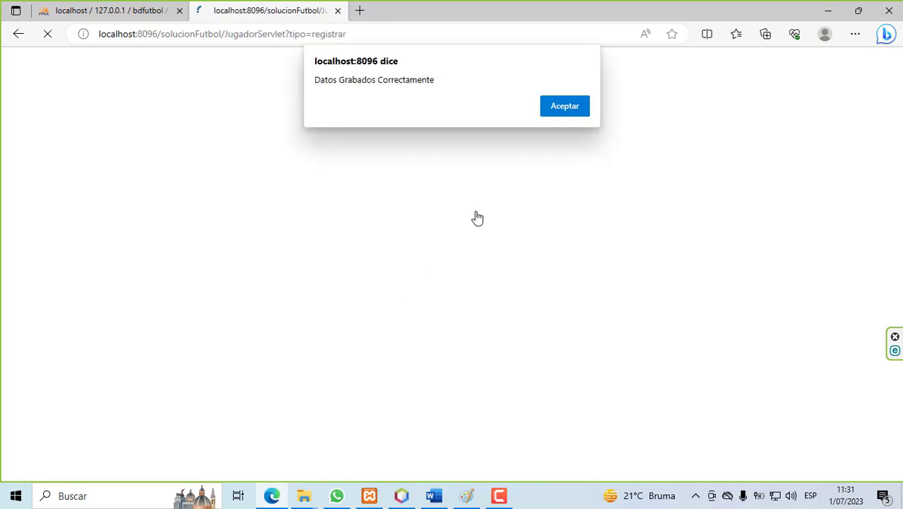
left_click(563, 105)
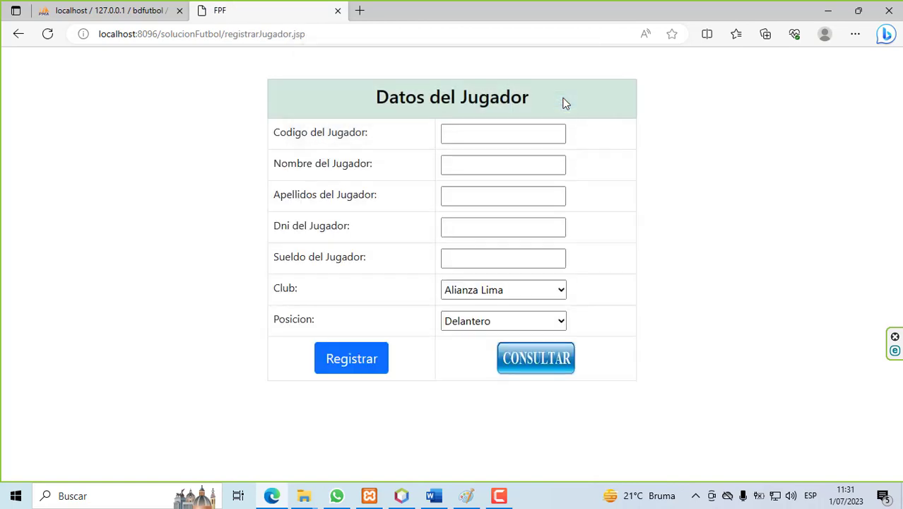
left_click(532, 359)
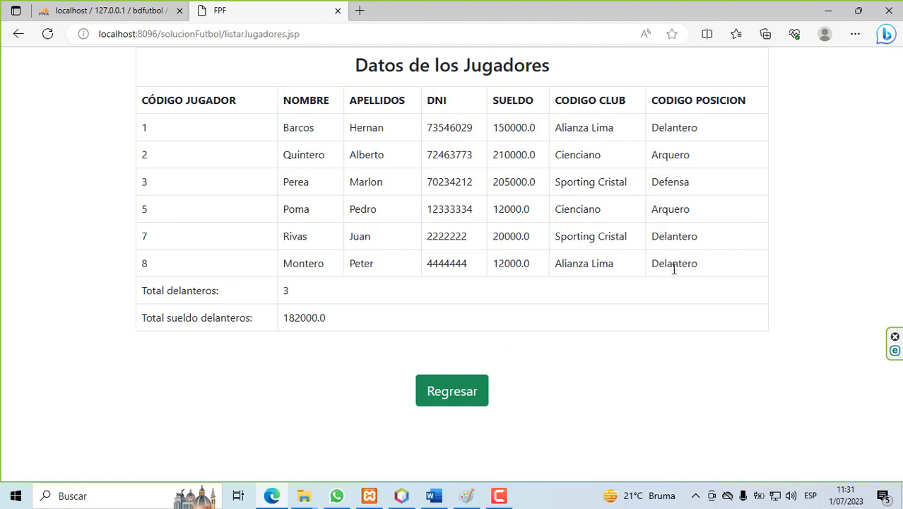
- Back on the blank form, enter code 9, the player's name, surname, DNI and salary 20000
left_click(448, 398)
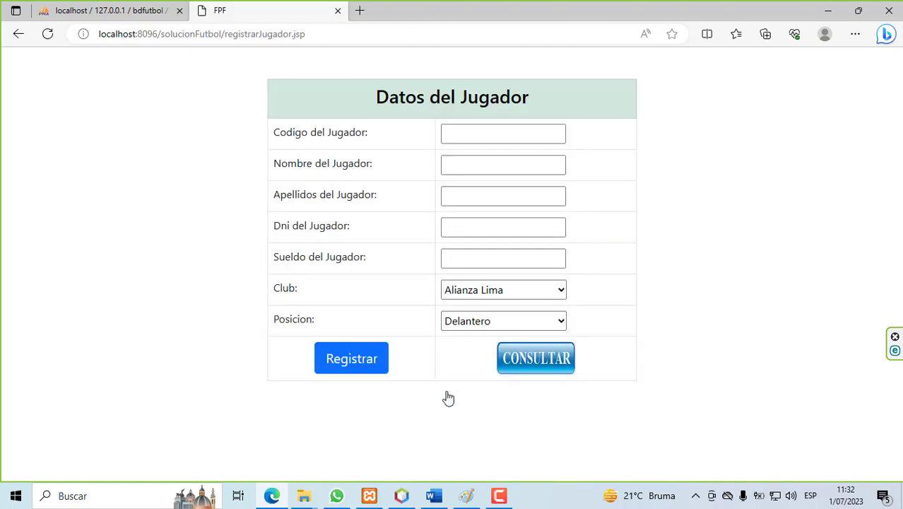
left_click(470, 132)
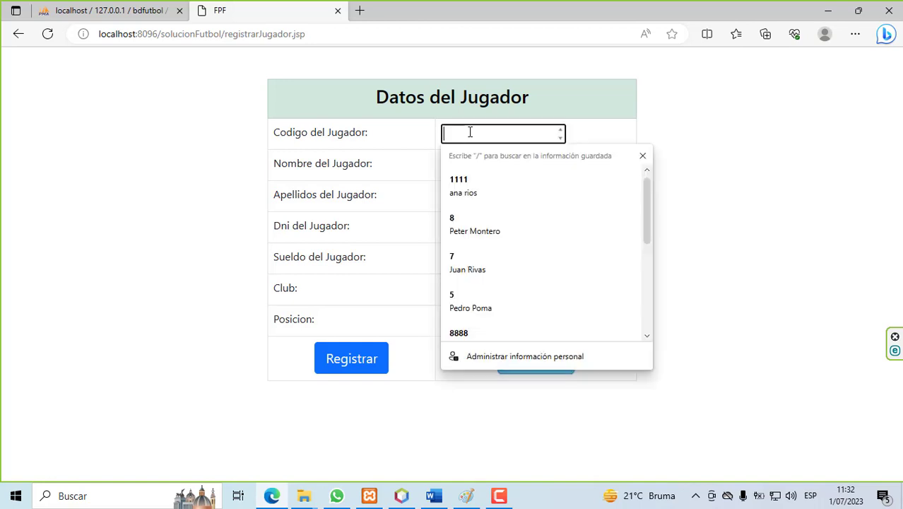
type("9")
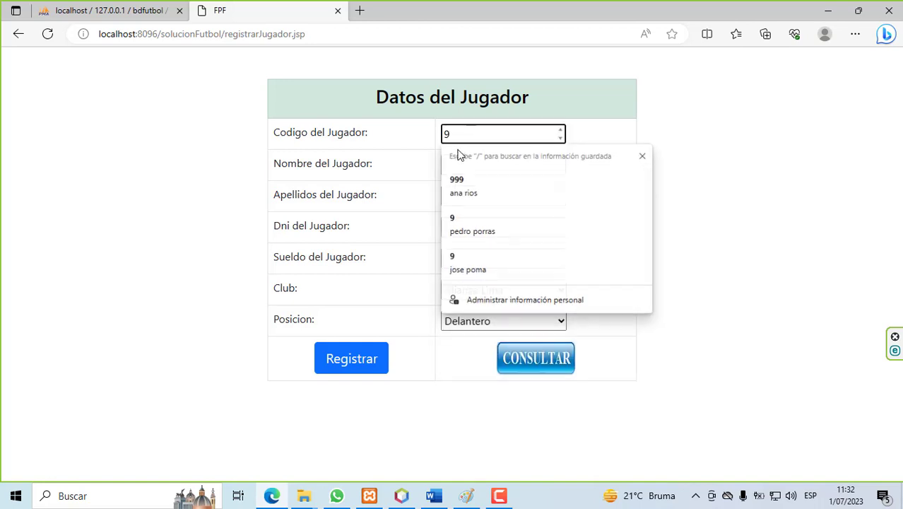
key("Escape")
left_click(465, 163)
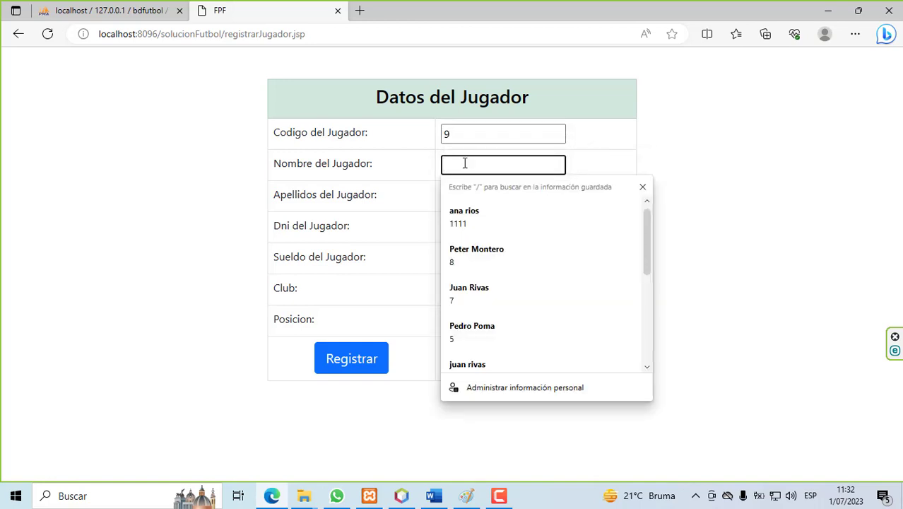
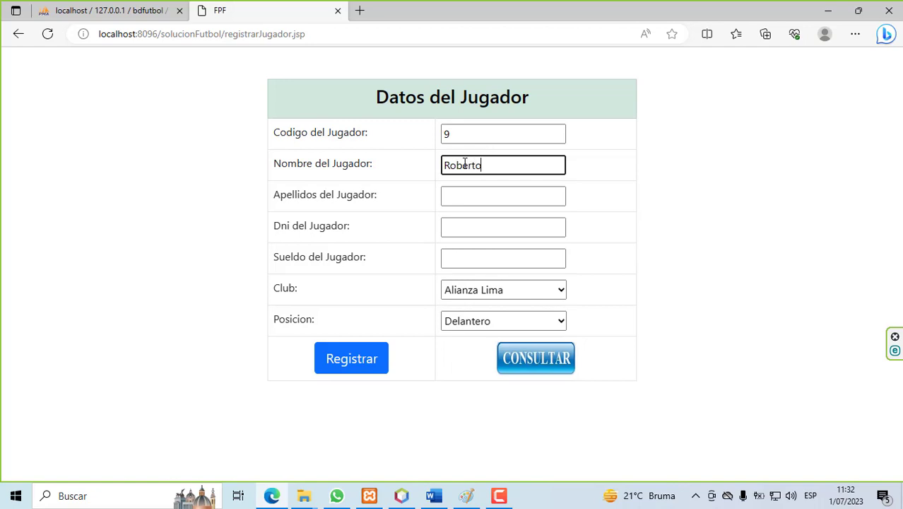
left_click(463, 195)
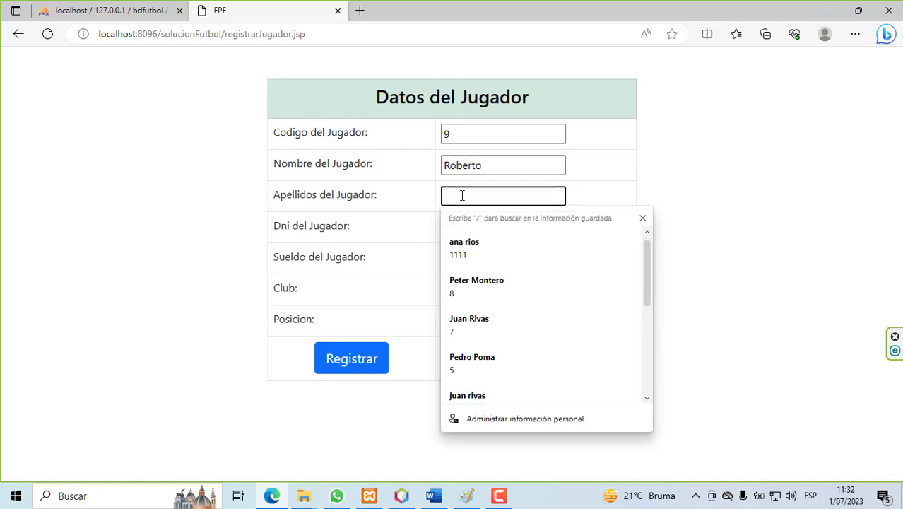
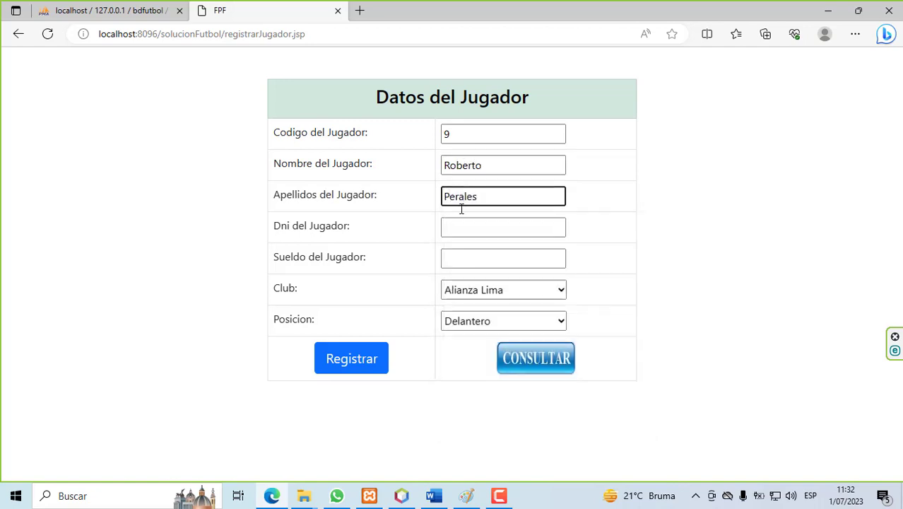
left_click(457, 225)
type("456789")
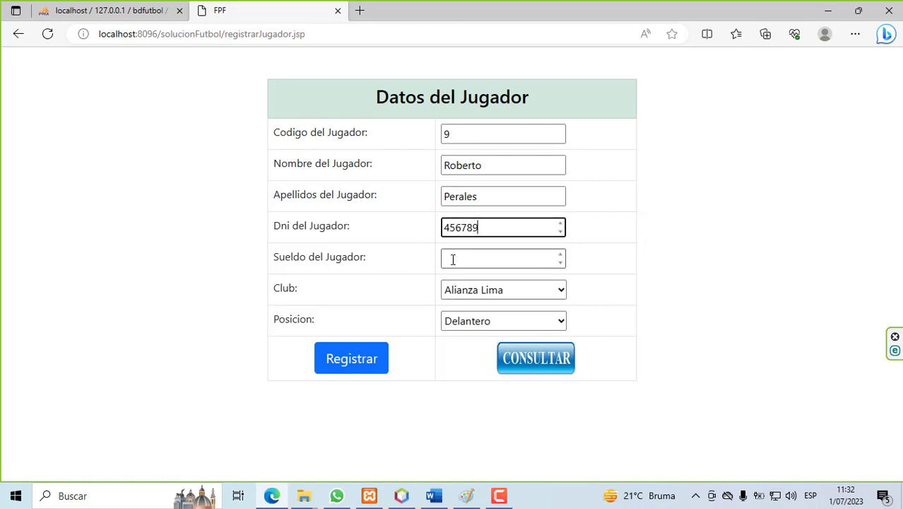
left_click(453, 260)
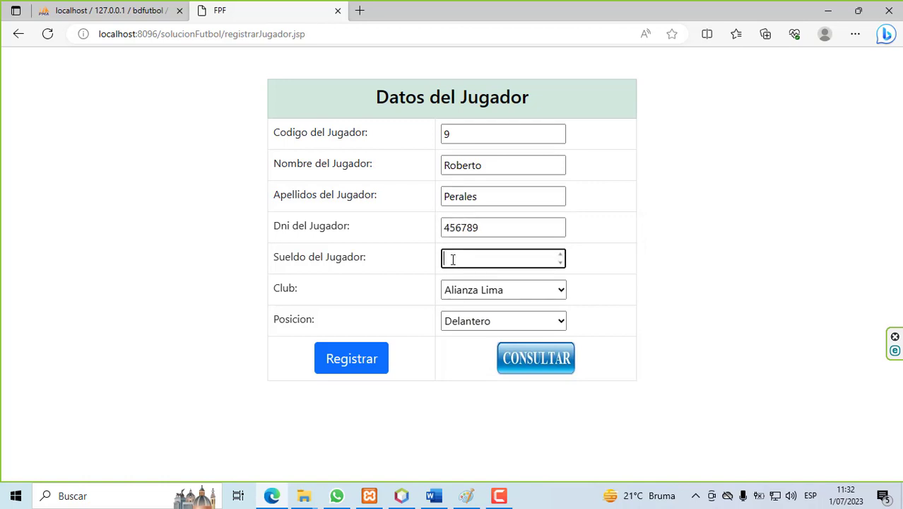
type("0000")
- Choose Sporting Cristal and Arquero, register player 9, and view the players list
left_click(463, 287)
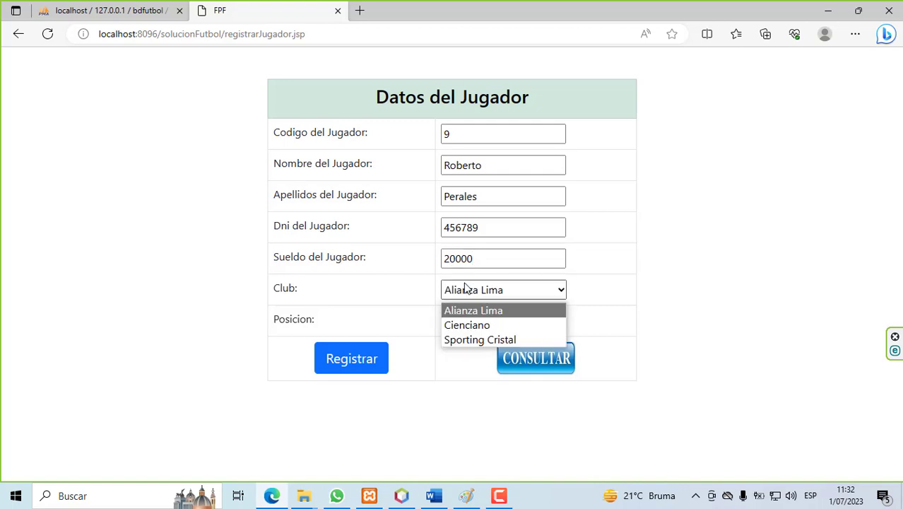
left_click(470, 340)
left_click(467, 327)
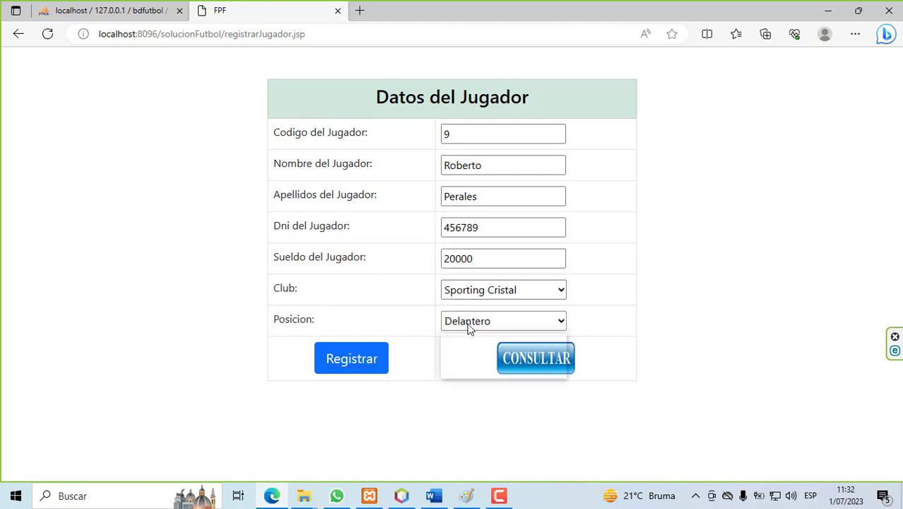
left_click(468, 356)
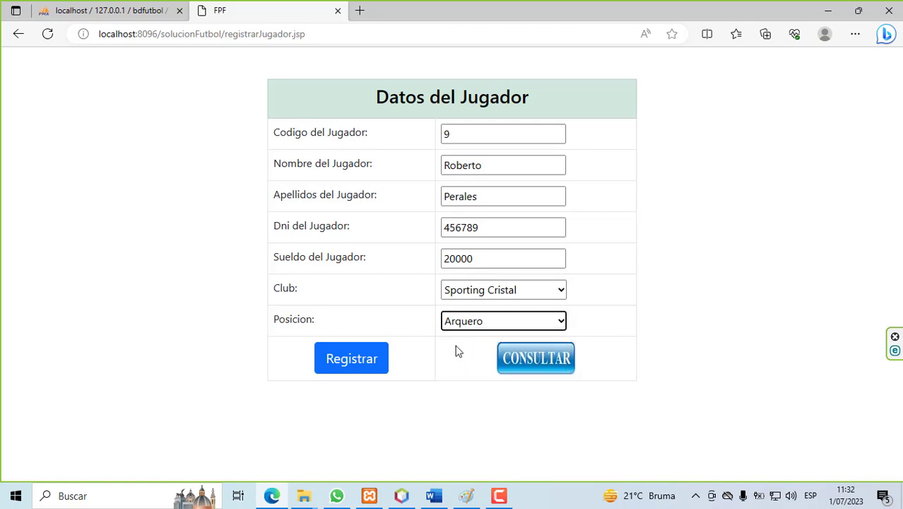
left_click(373, 367)
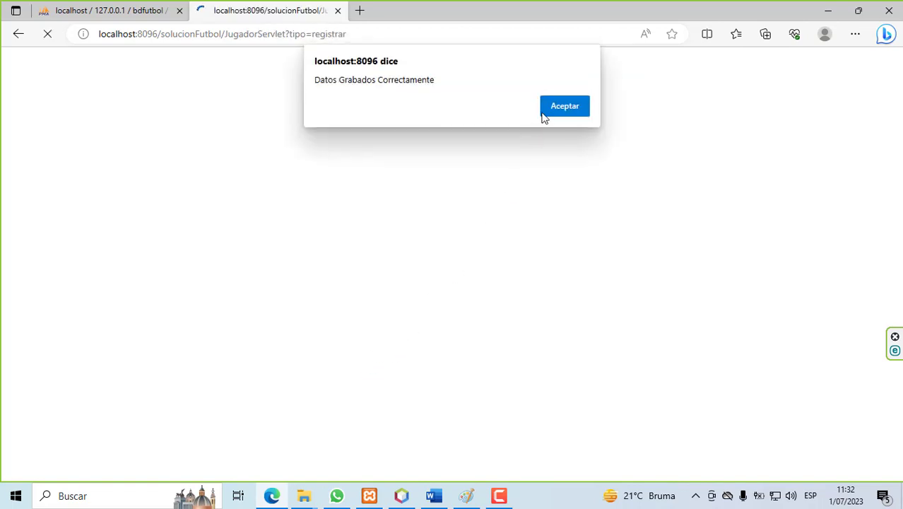
left_click(549, 107)
left_click(525, 365)
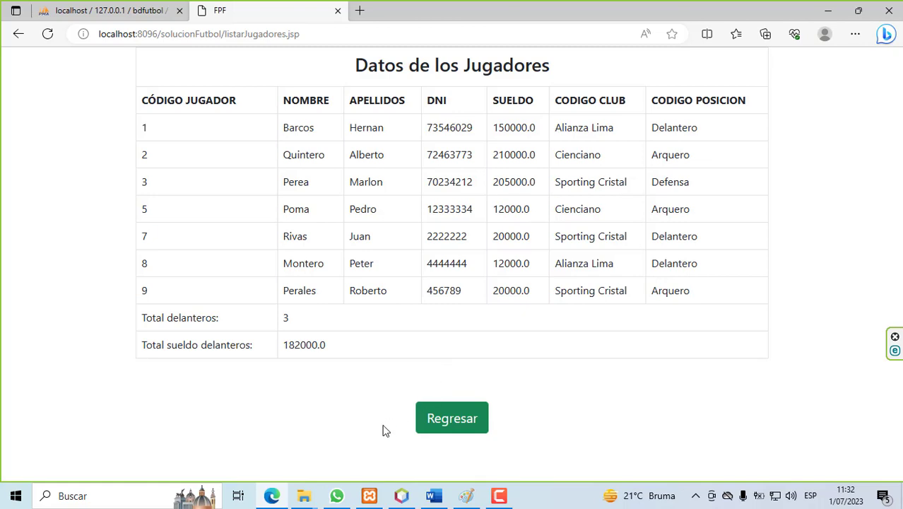
- Reload phpMyAdmin's tb_jugador table to show all seven players, including codes 8 and 9
key("alt+Tab")
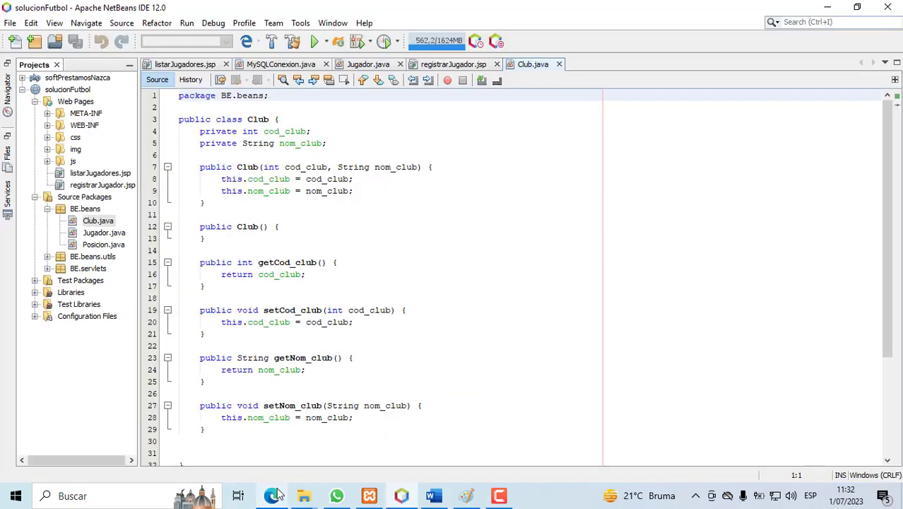
left_click(272, 496)
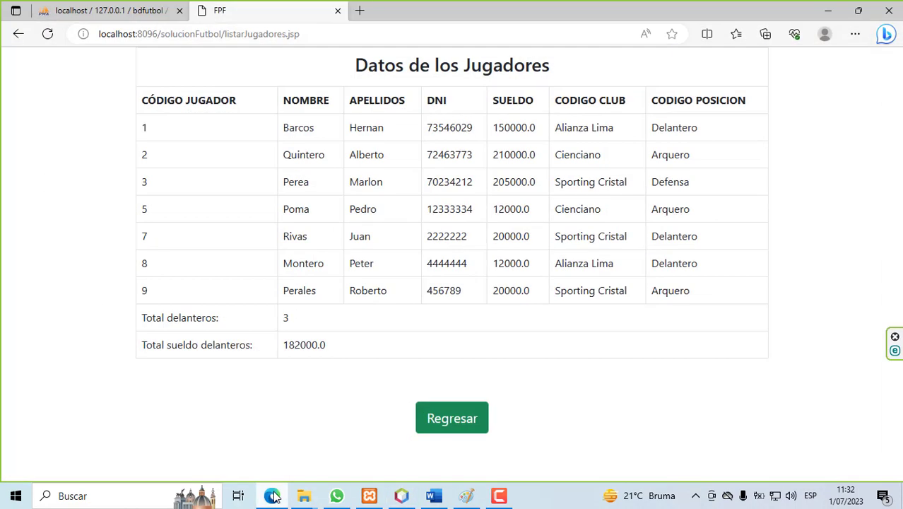
left_click(106, 11)
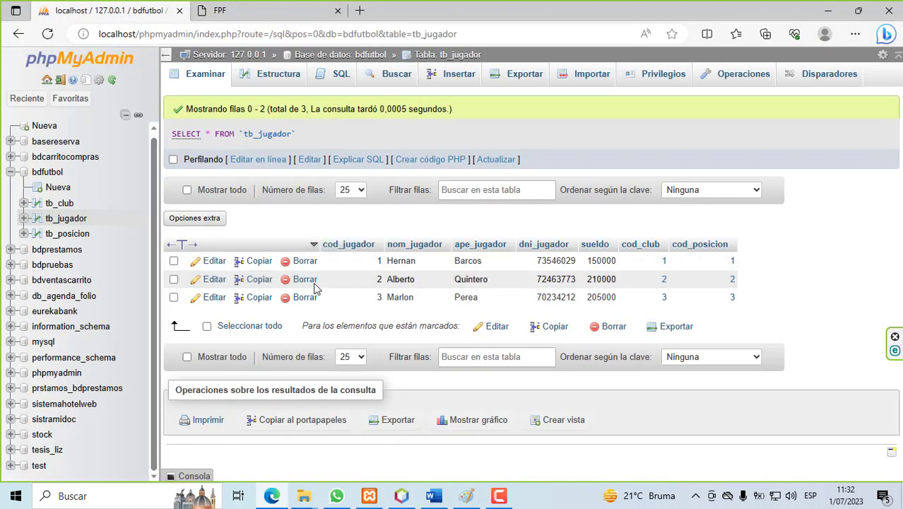
left_click(67, 221)
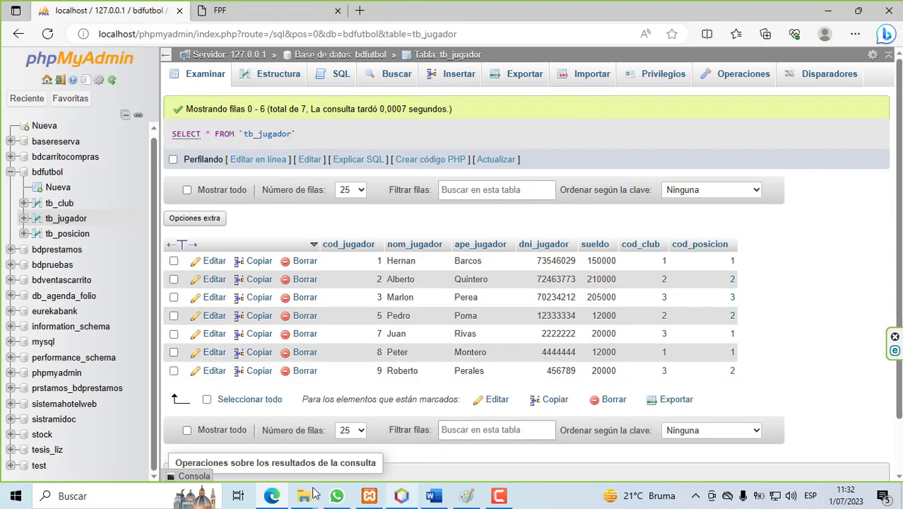
- Minimize and restore the browser, then bring up the screen recorder's controls
left_click(283, 495)
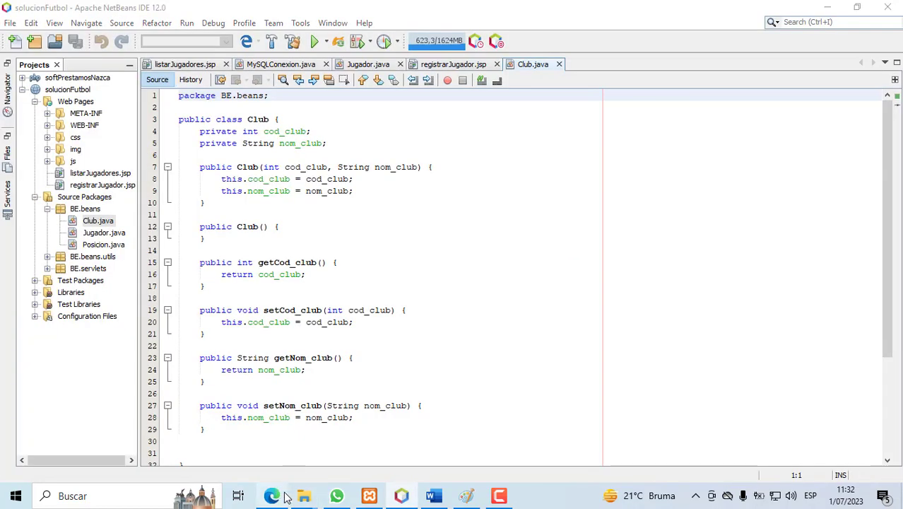
left_click(286, 497)
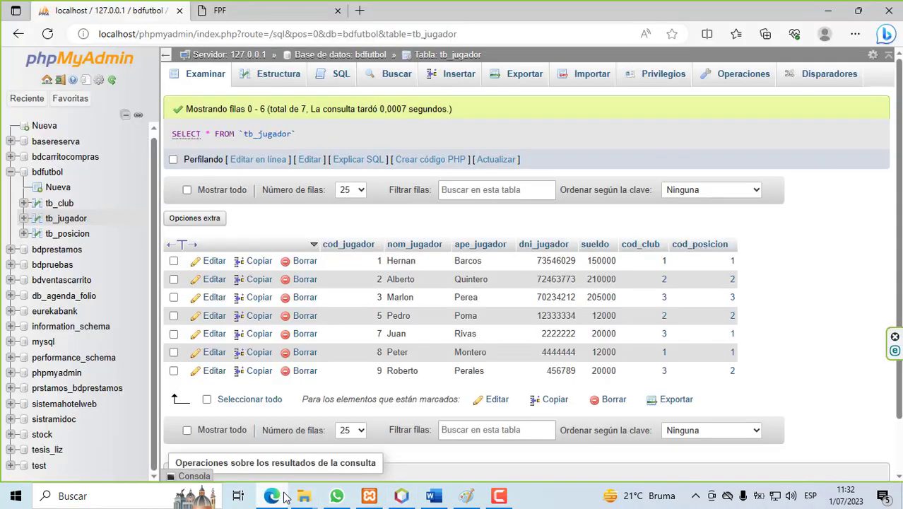
left_click(499, 495)
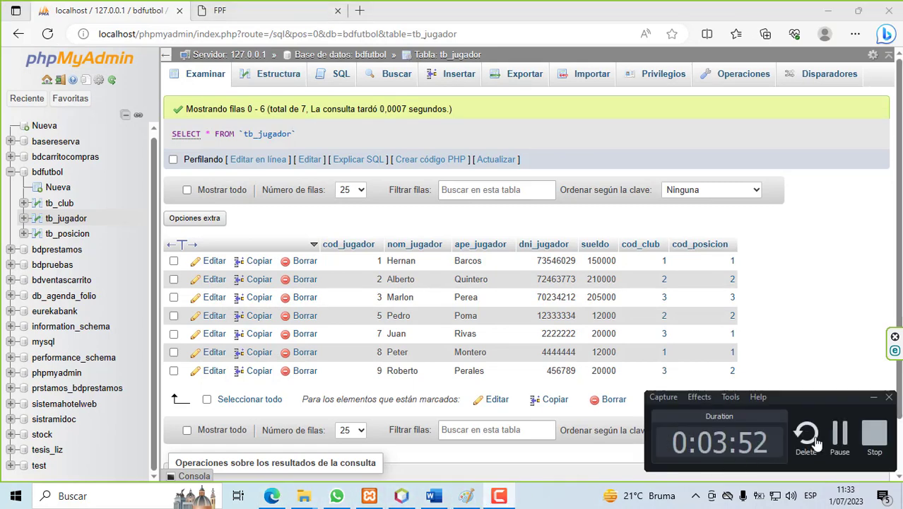